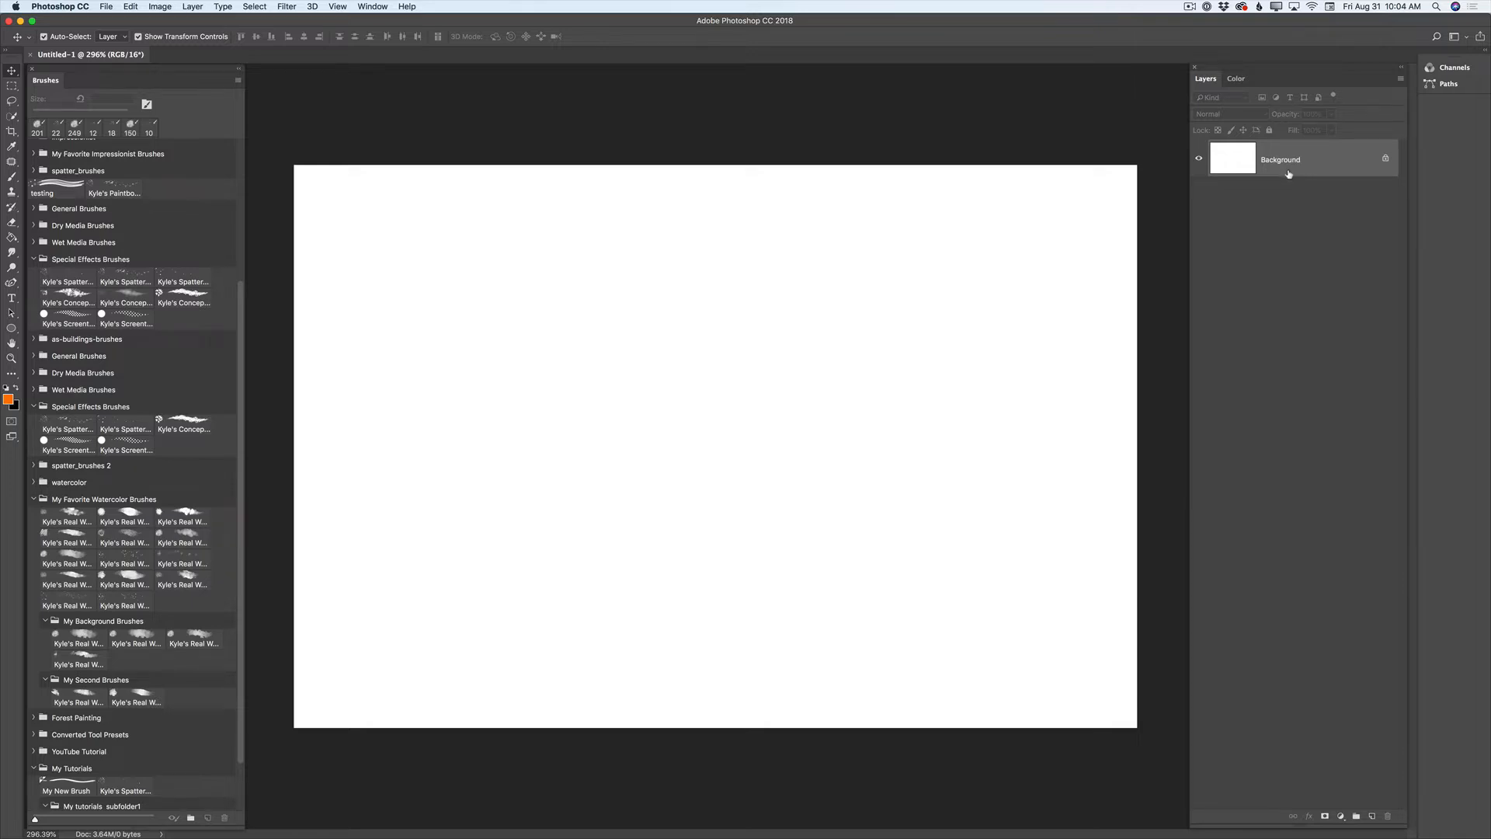
- Unlock the Background layer and fill it with the orange foreground color using the Paint Bucket tool
left_click(1385, 160)
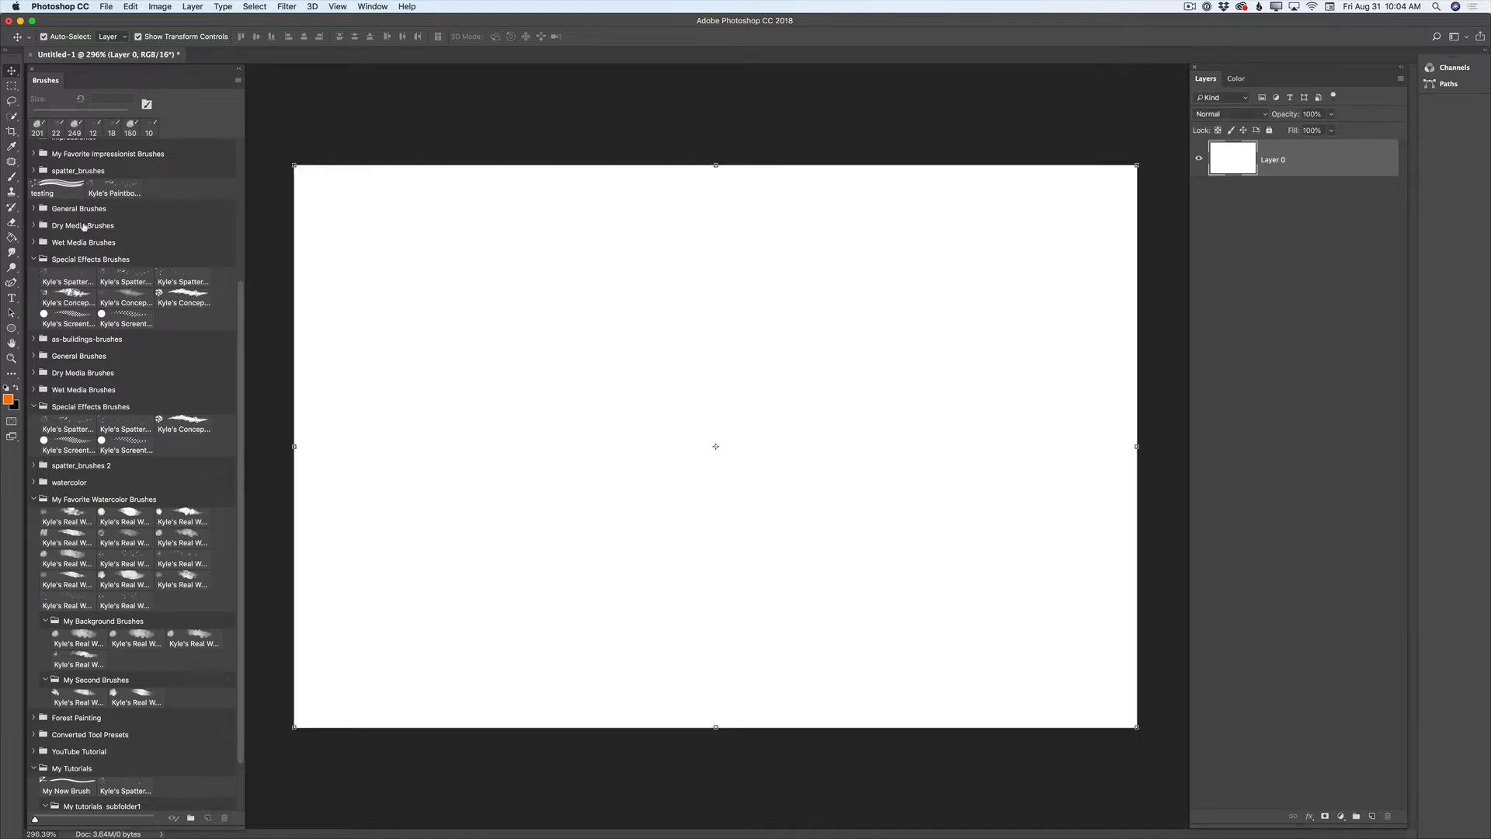
left_click(12, 237)
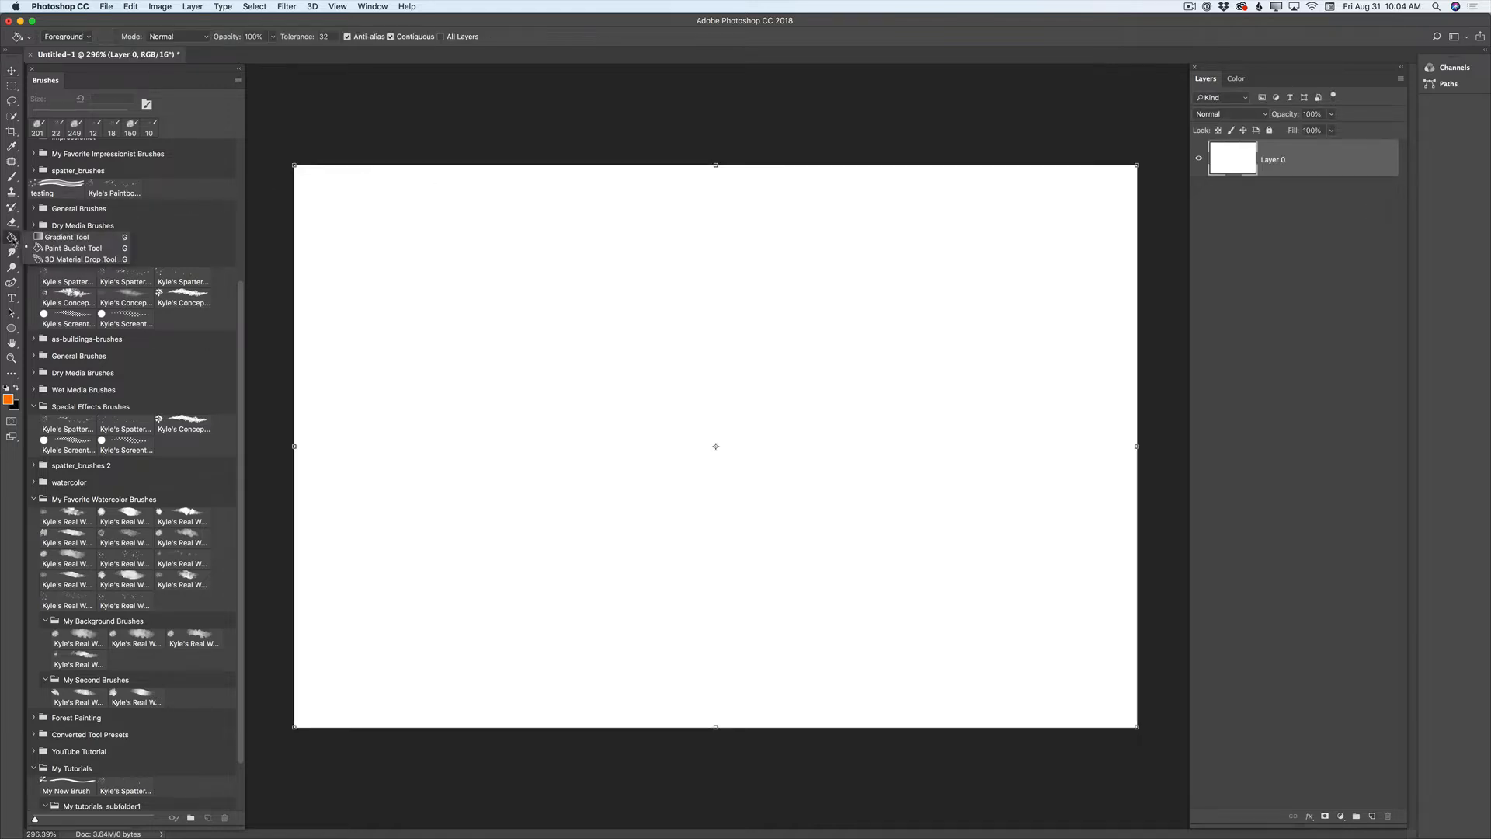
left_click(53, 249)
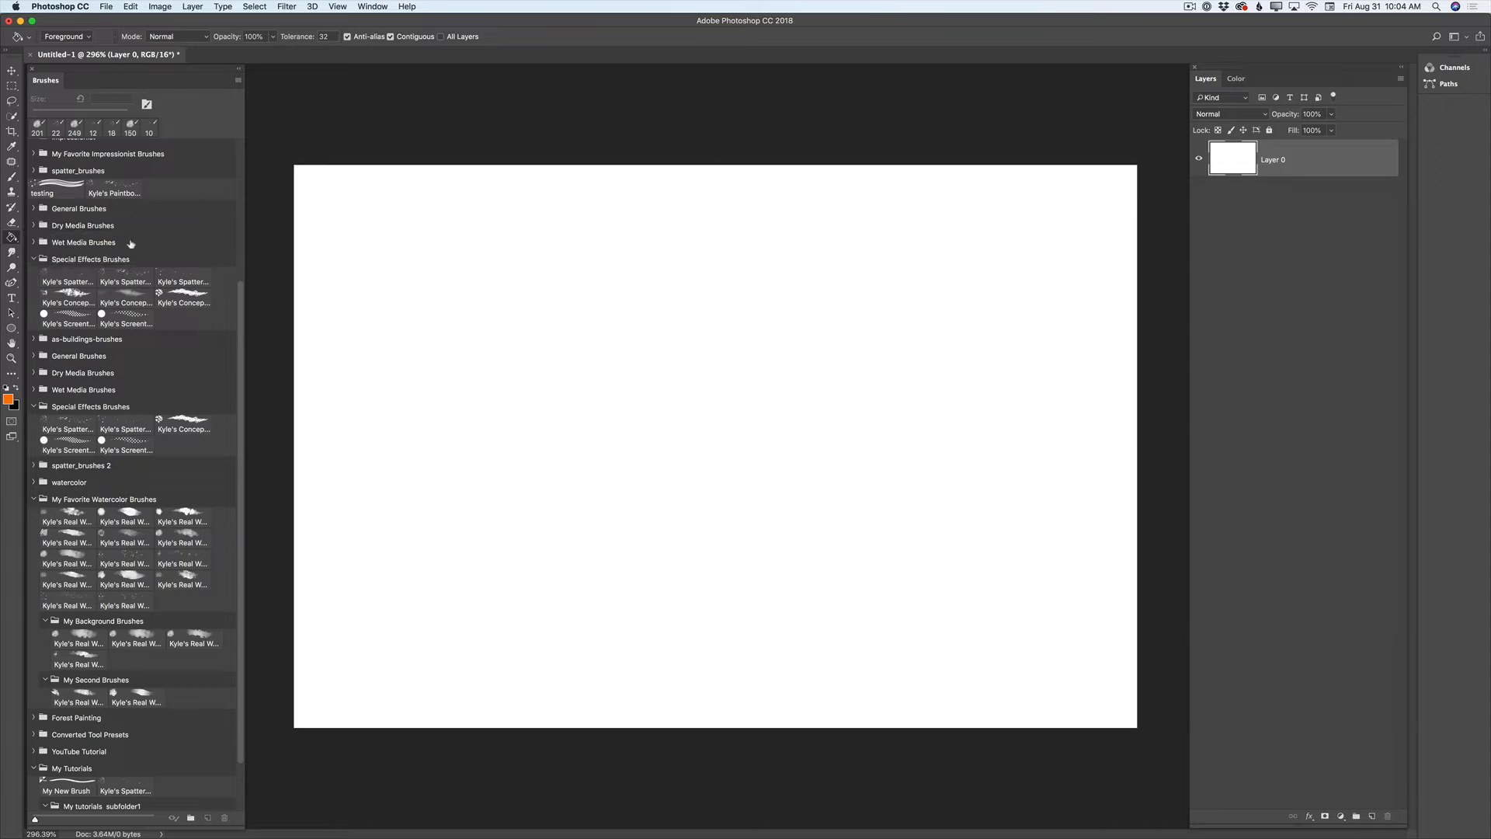
left_click(746, 373)
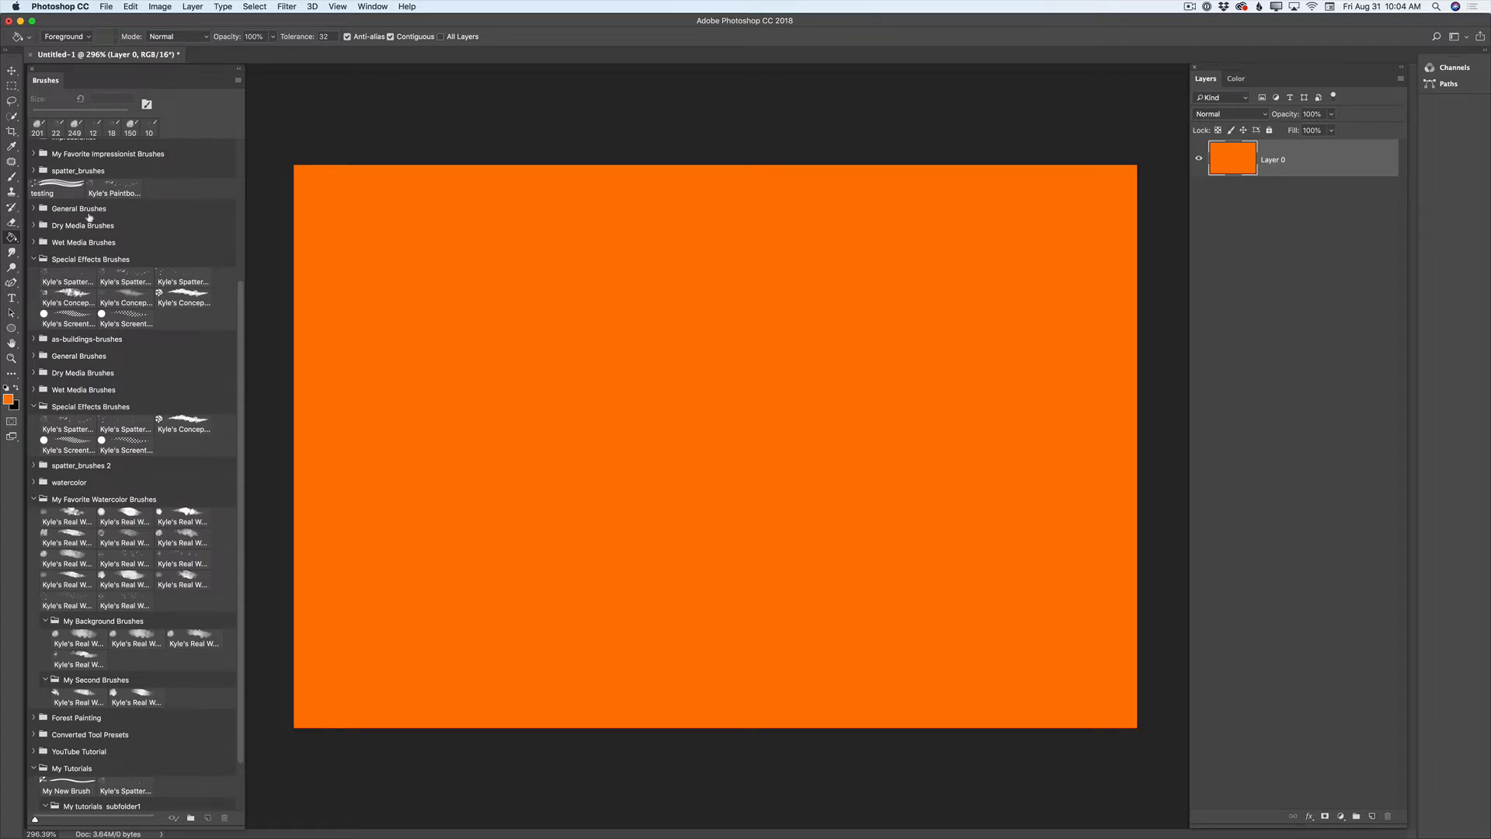
- Add the text "Autumn" in a light peach color and move it to the middle of the canvas
left_click(12, 299)
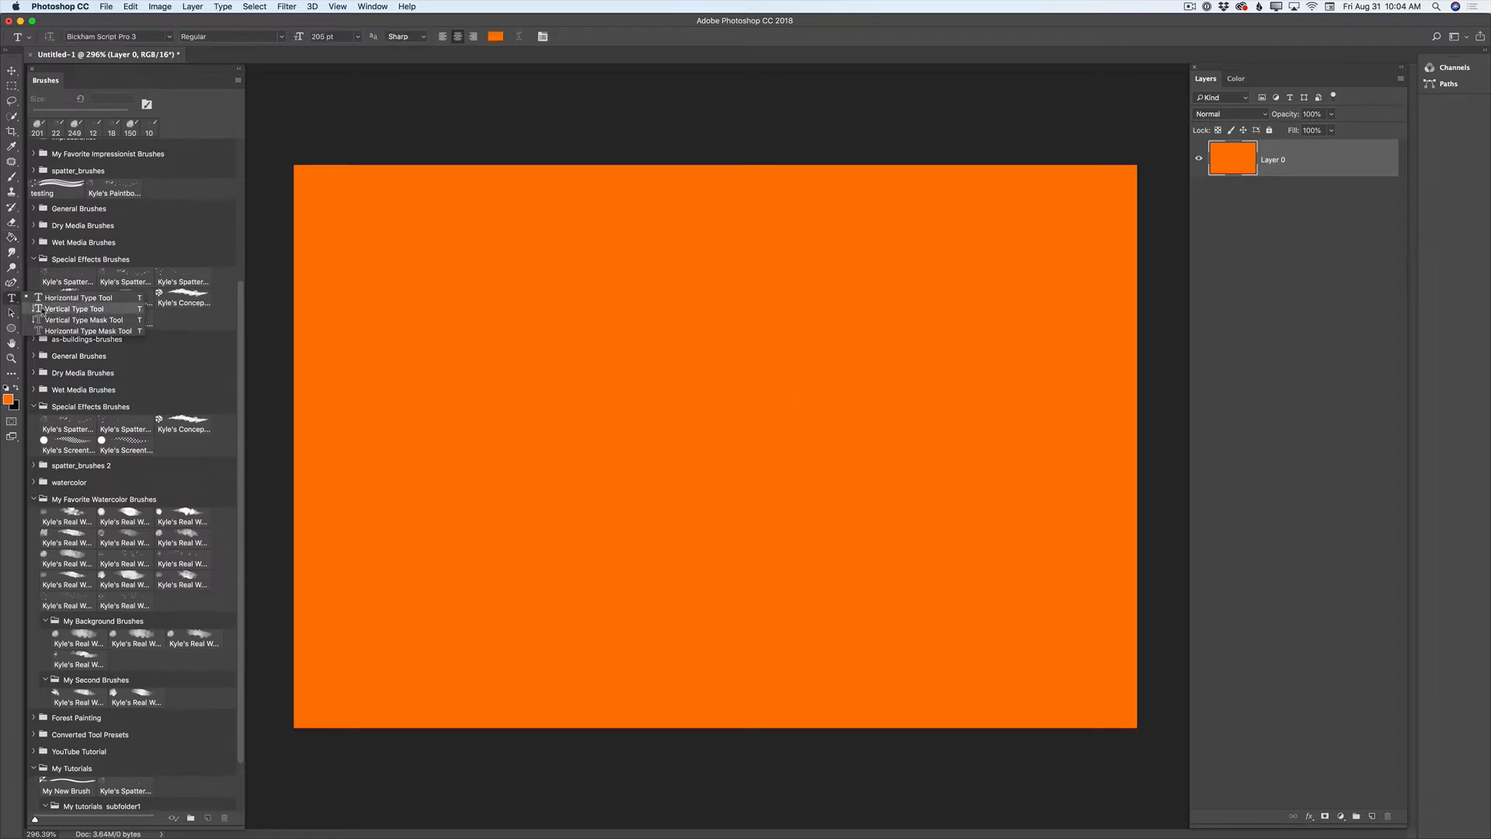
left_click(497, 38)
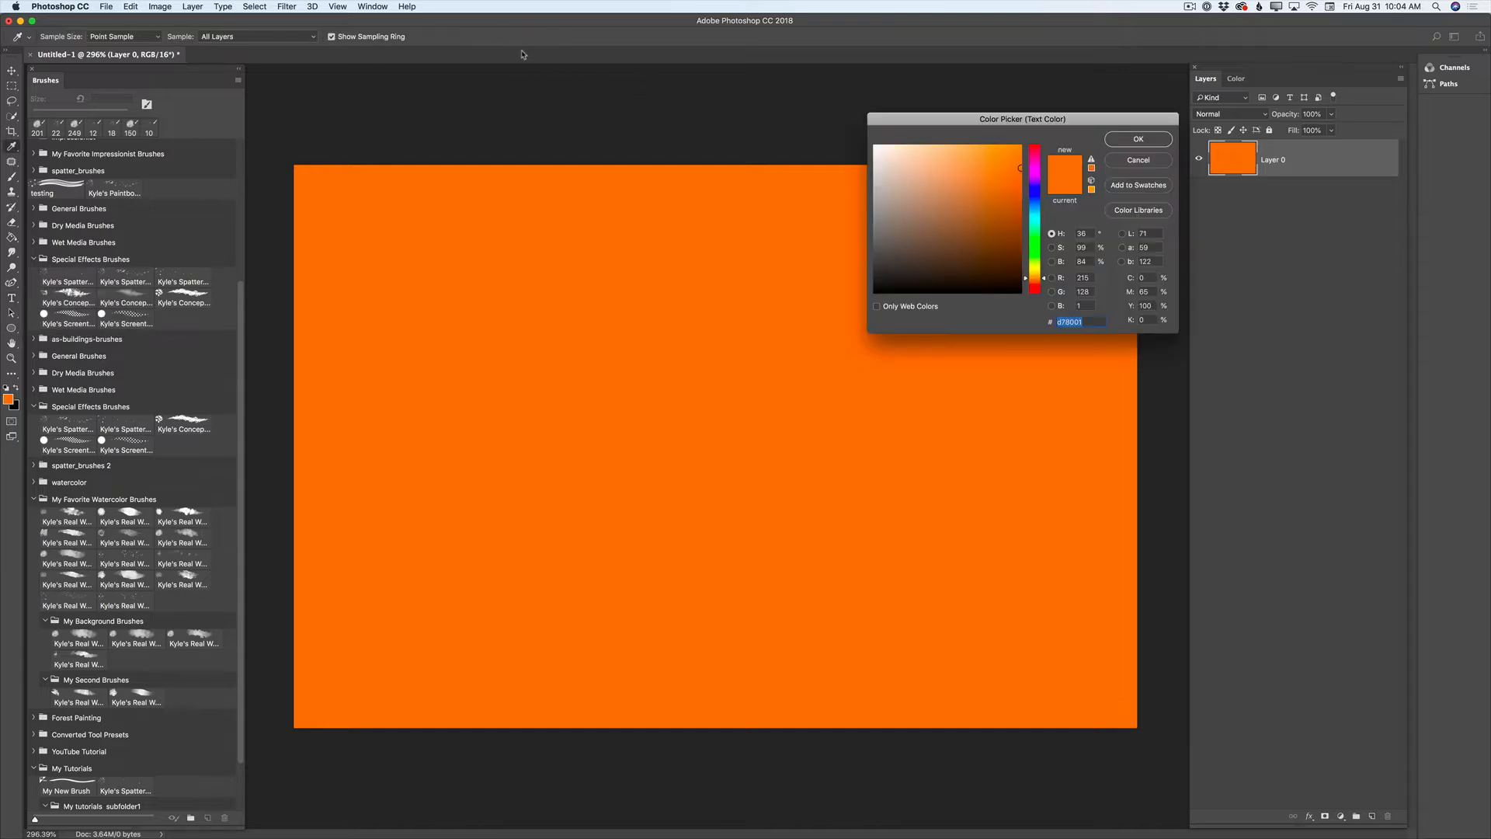
left_click(934, 145)
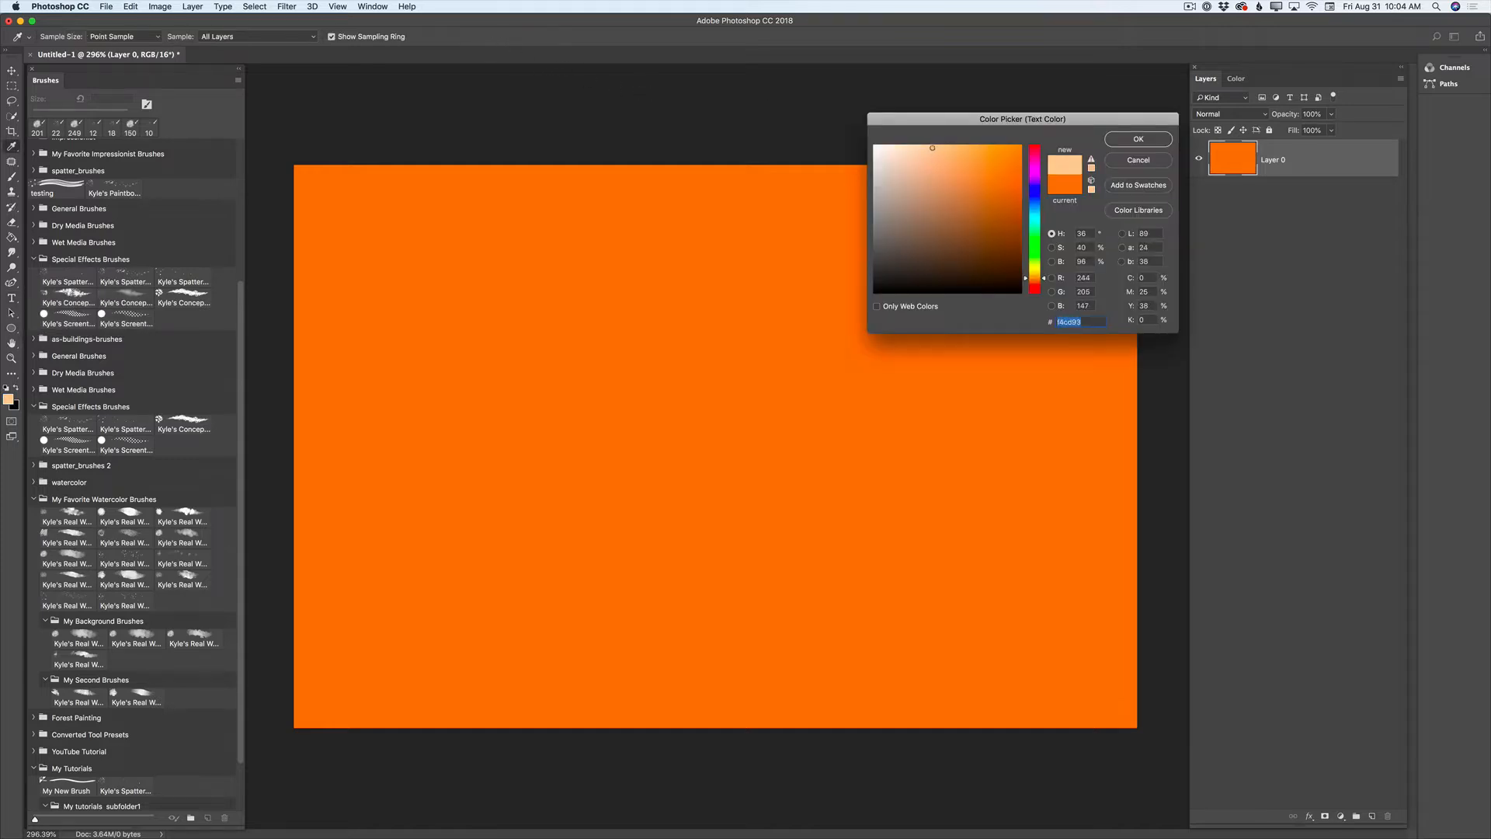
left_click(1139, 140)
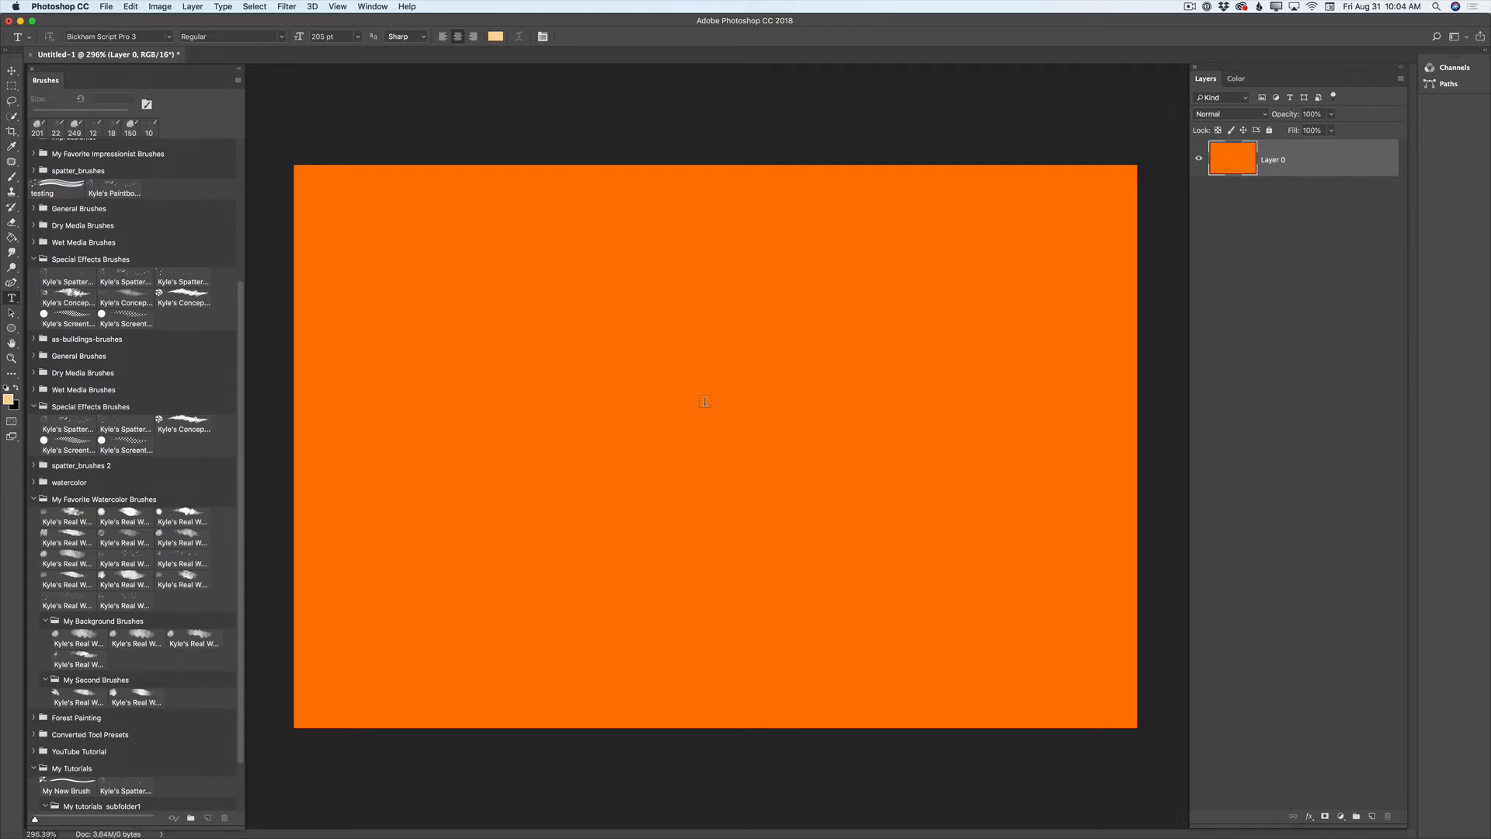
left_click(689, 429)
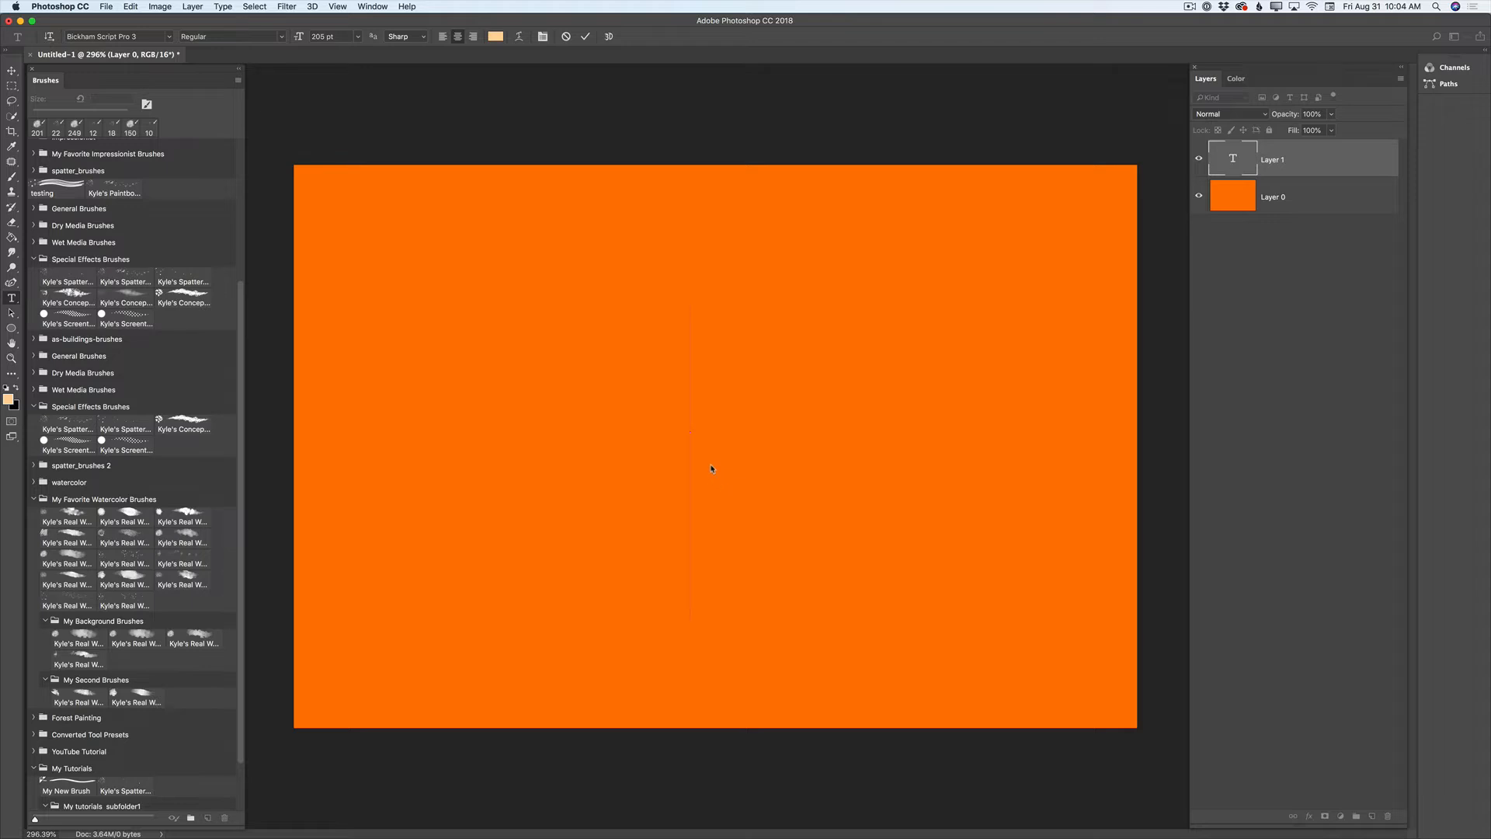
type("Autumn")
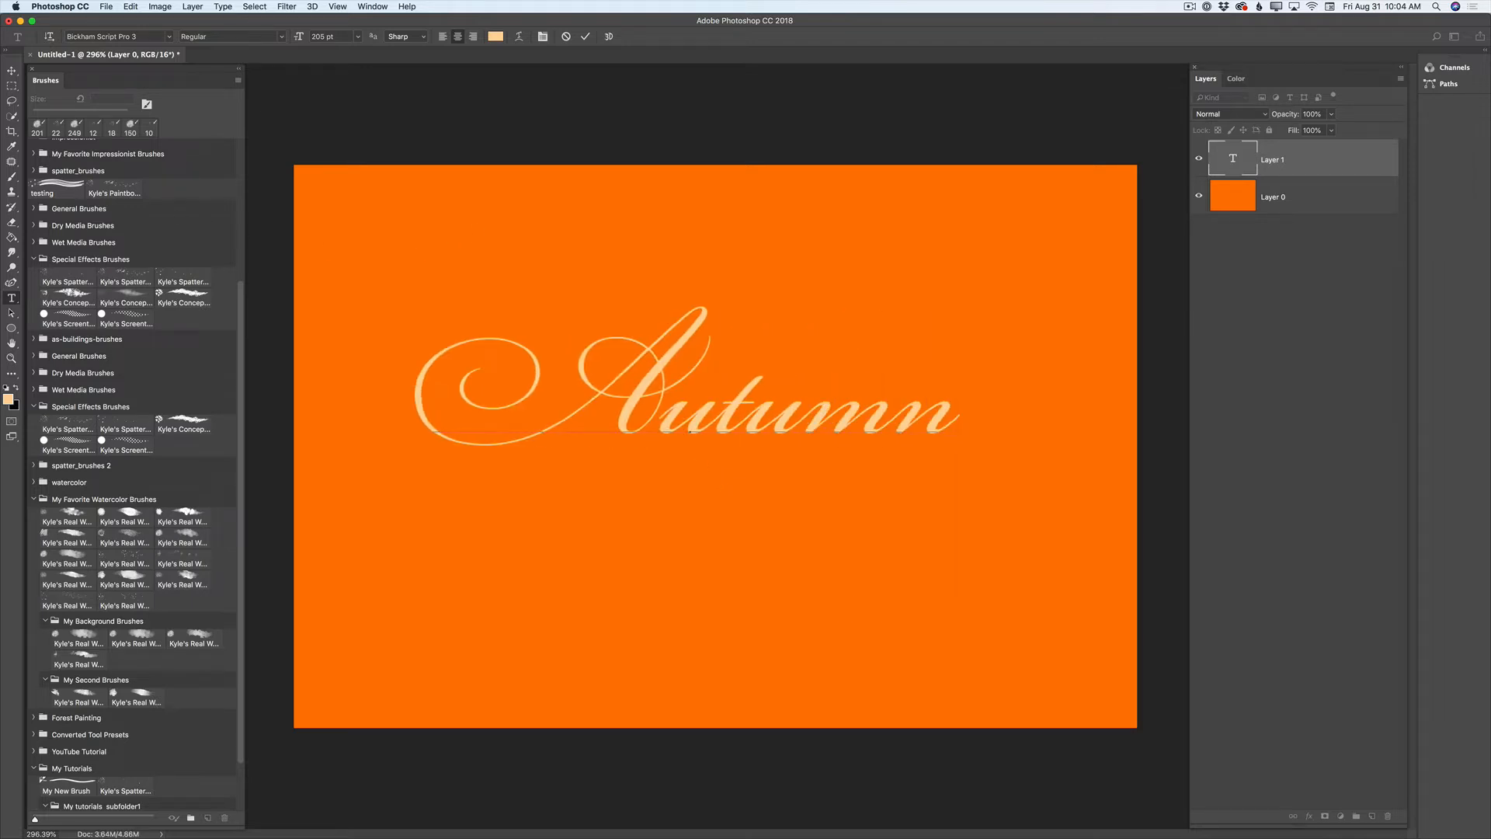
left_click(12, 70)
left_click_drag(625, 400, 655, 447)
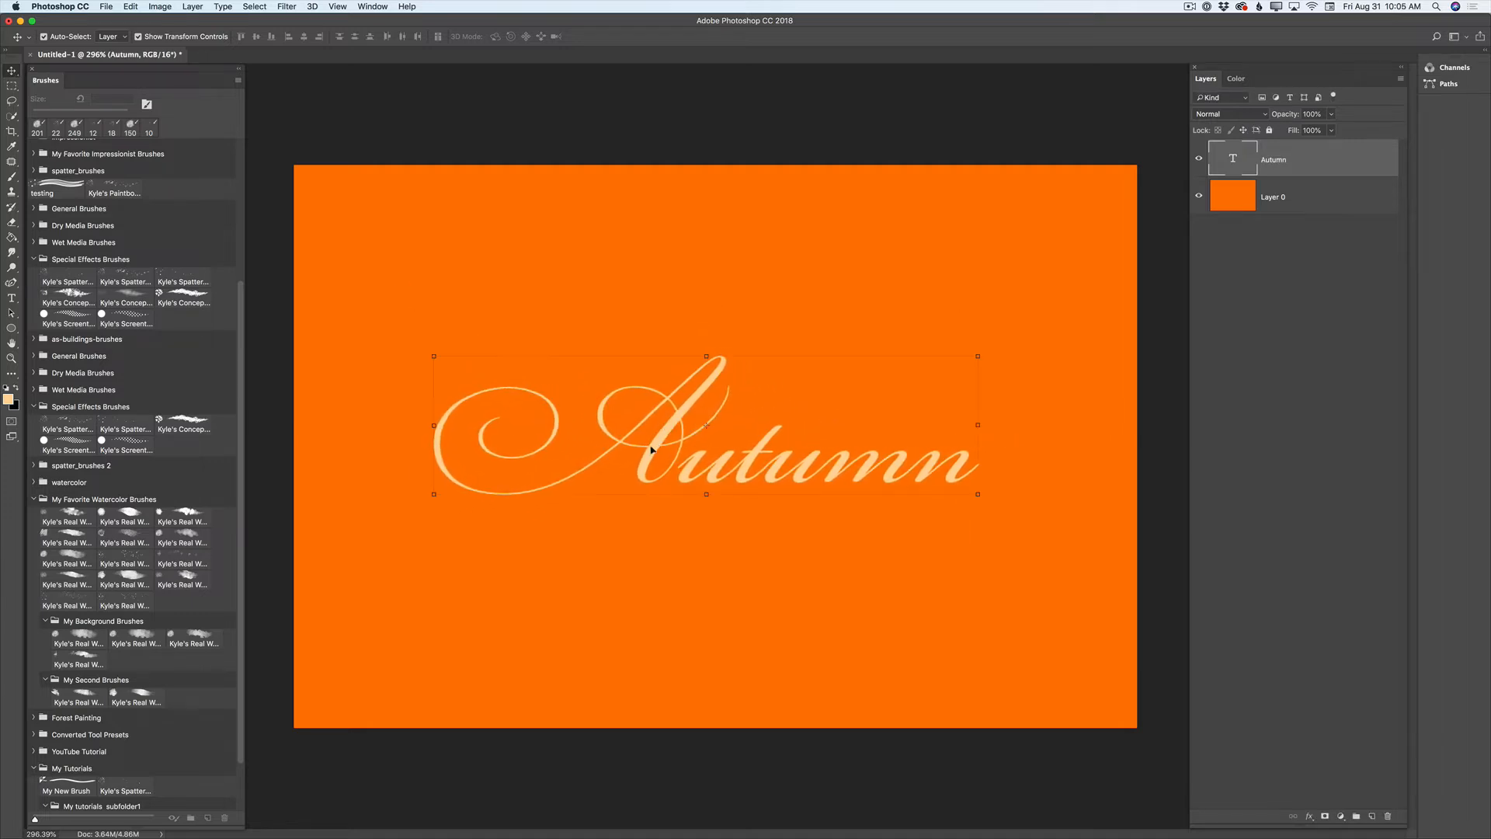
- Create a new layer between the orange fill and the text, and set the Brush tool's foreground color to near-white
left_click(1300, 200)
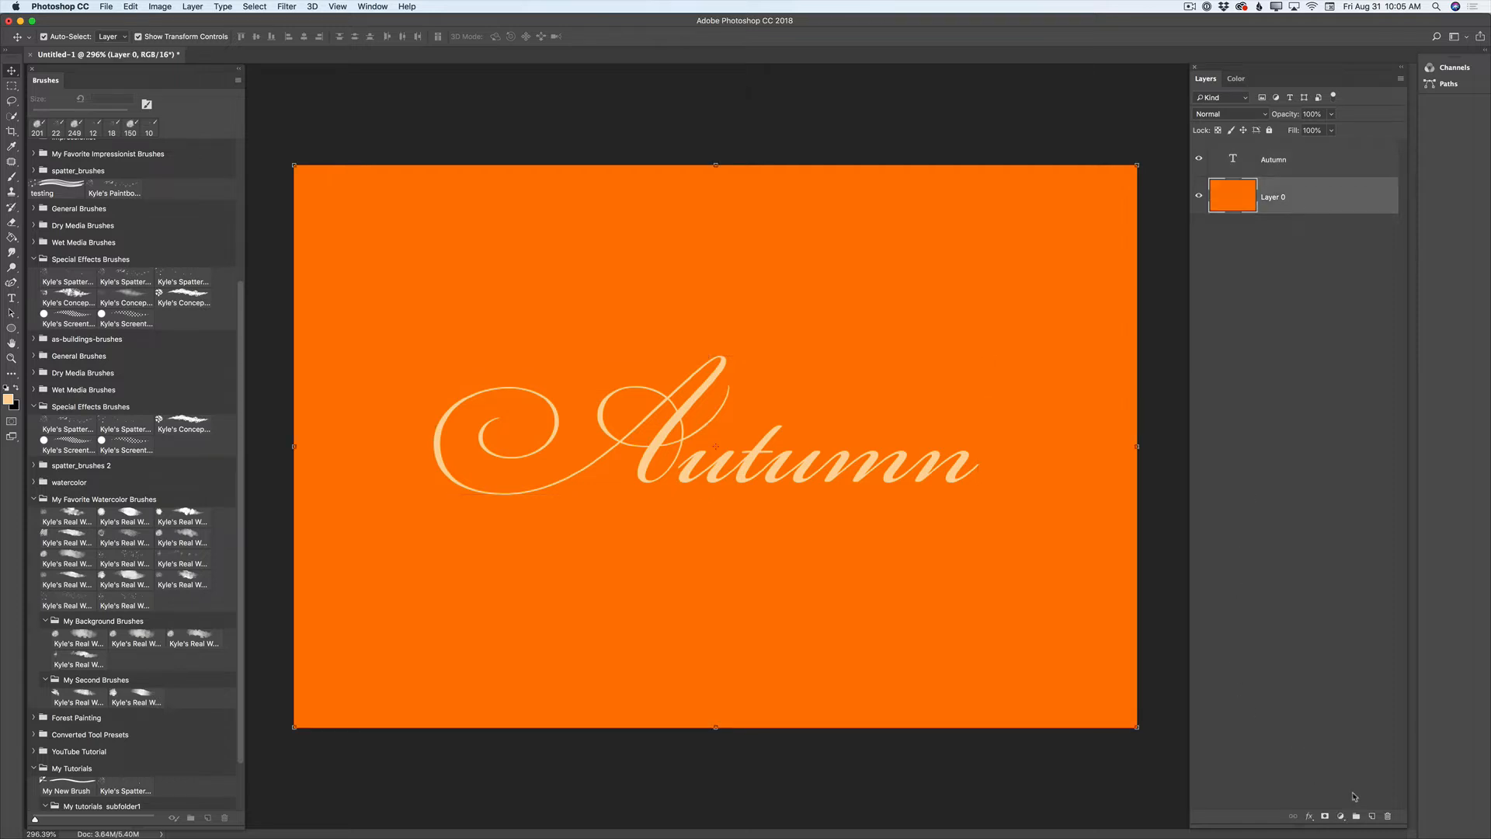
left_click(1373, 818)
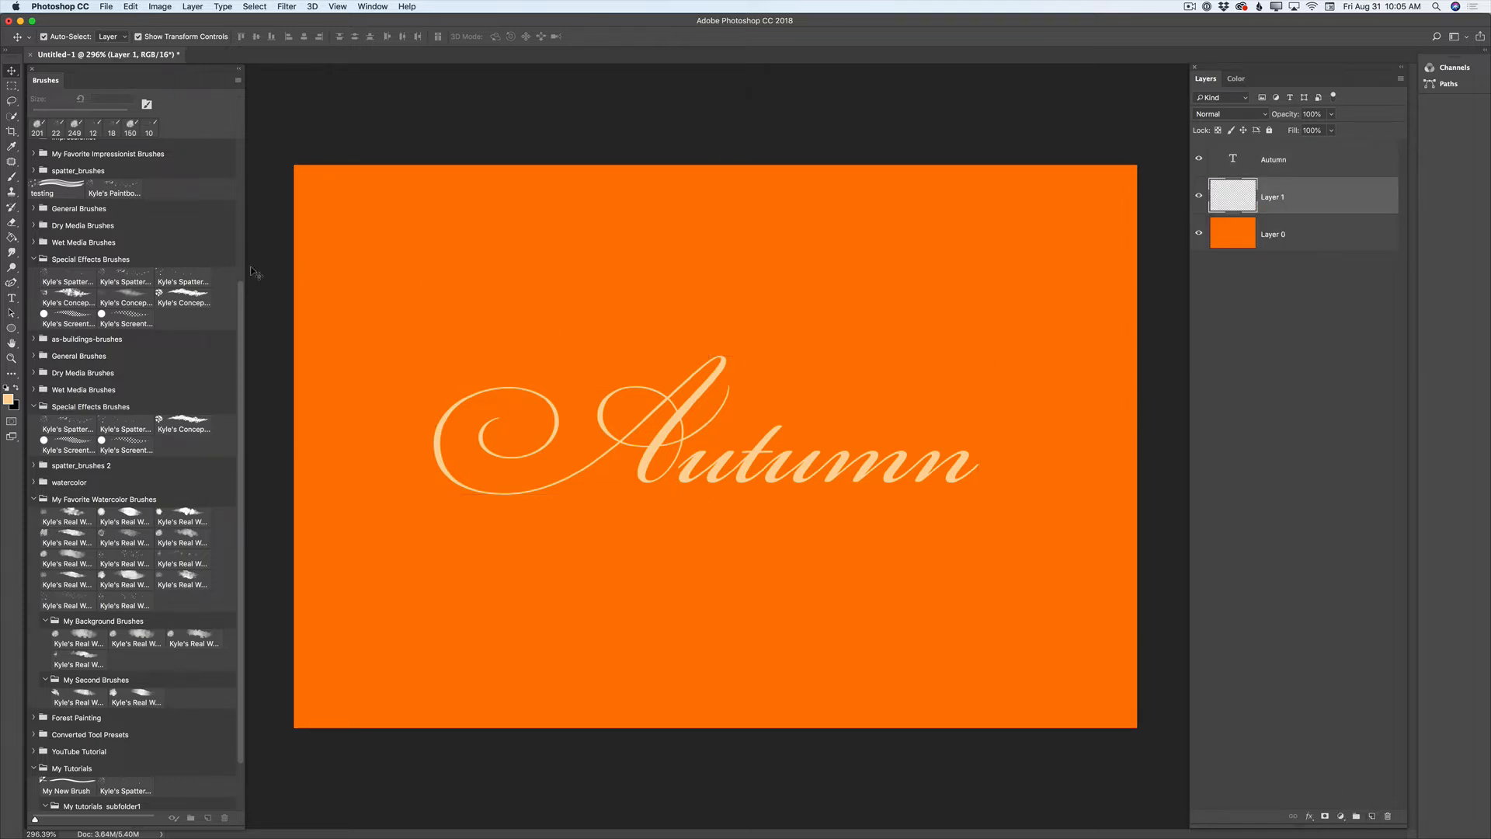
left_click(10, 178)
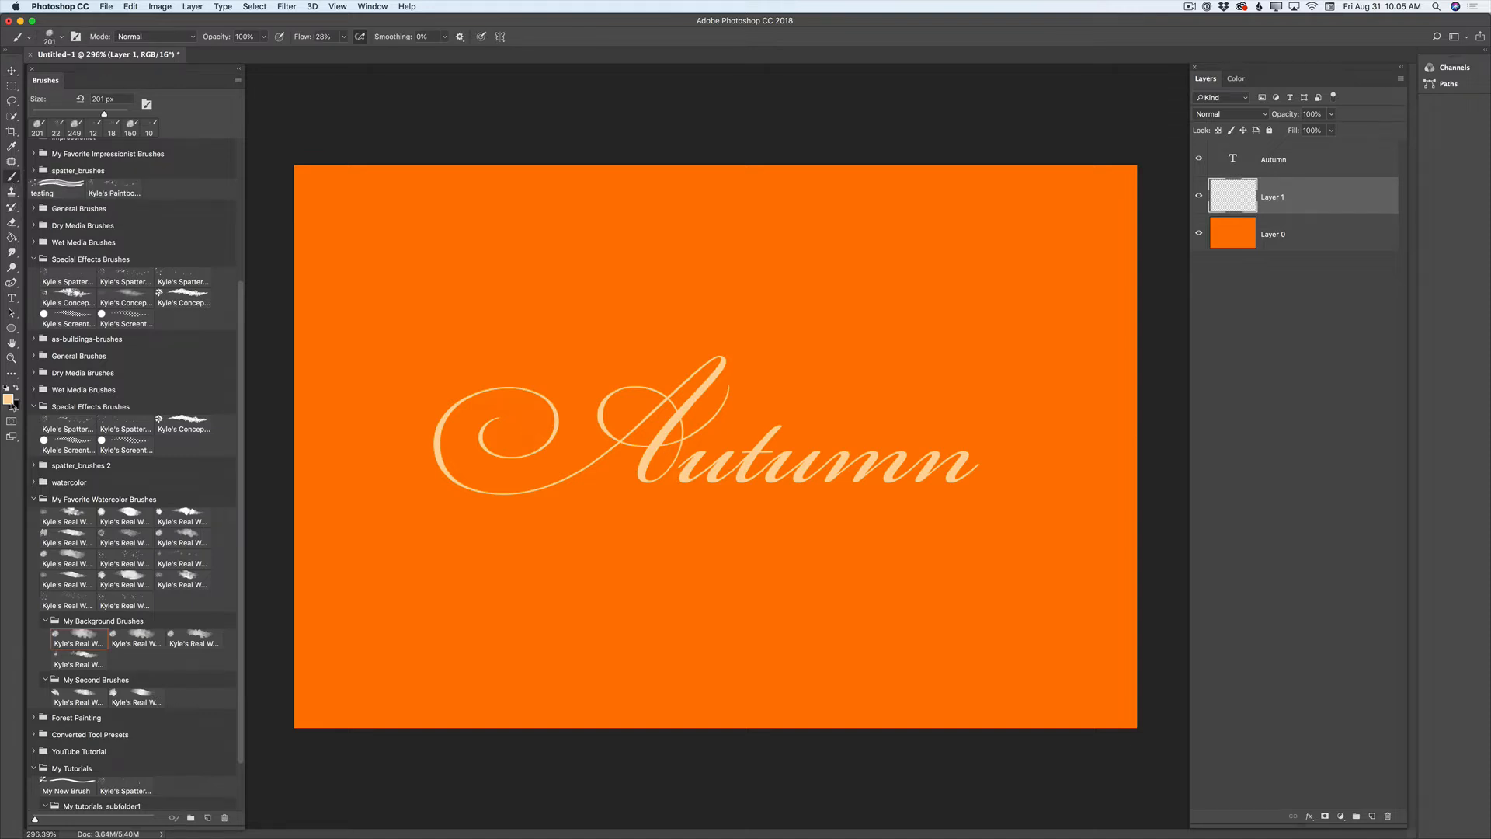
left_click(12, 403)
left_click(878, 143)
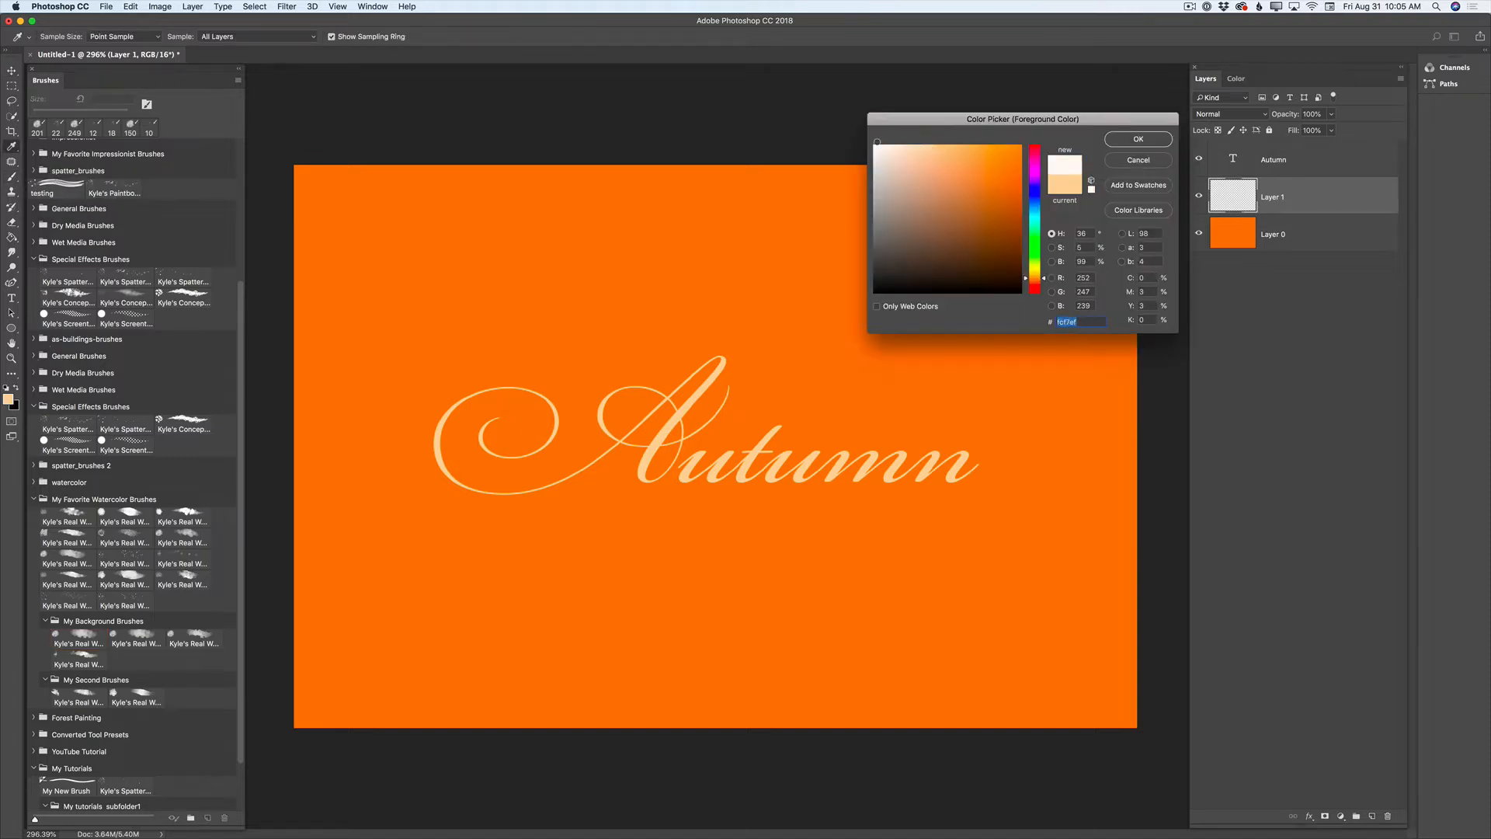
left_click(1138, 139)
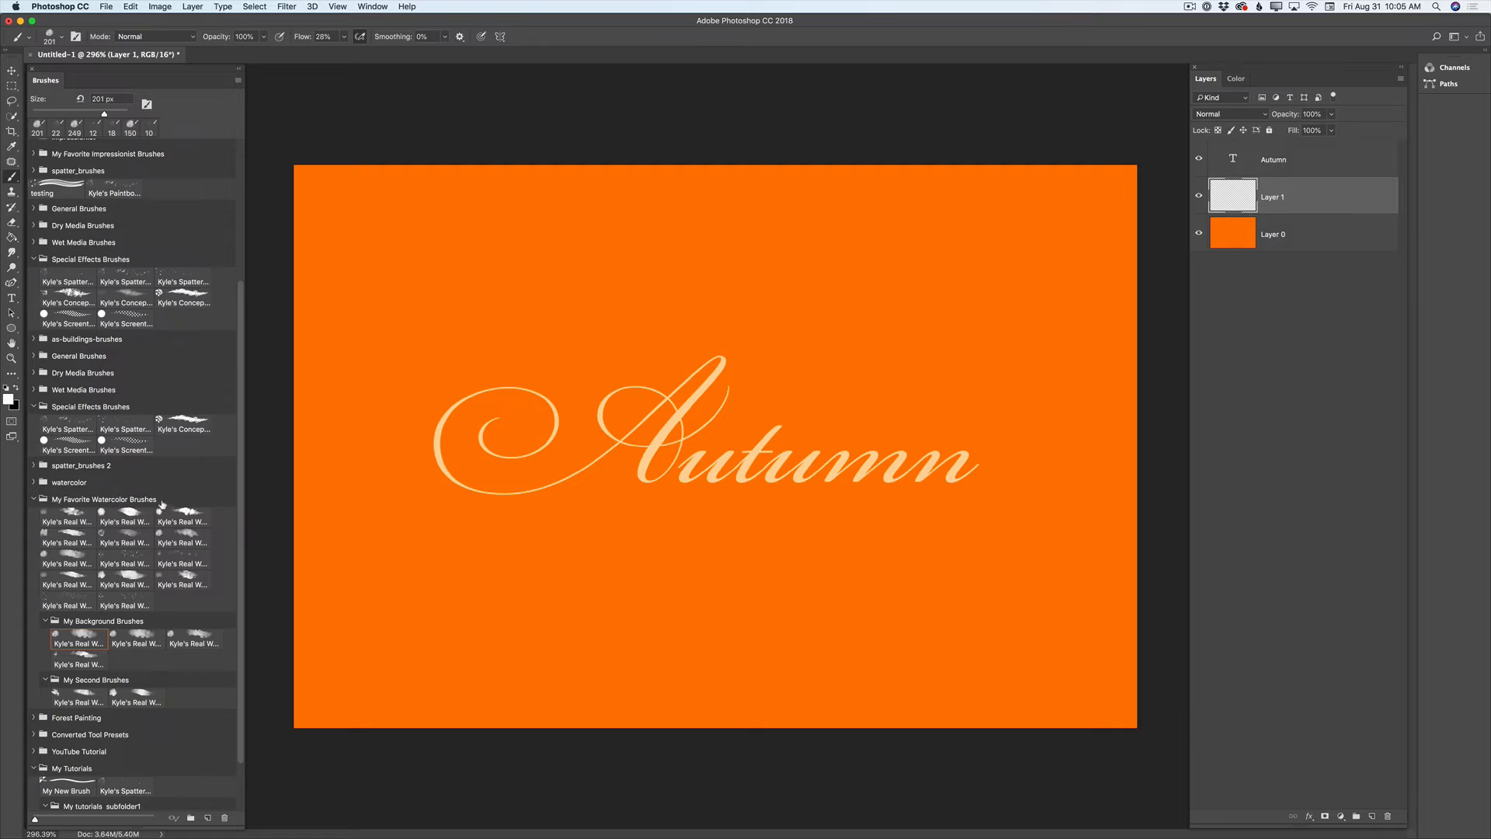
- Enlarge the first watercolor brush in My Background Brushes to 294 px and paint soft white clouds across the canvas on Layer 1
left_click(92, 640)
right_click(511, 421)
left_click_drag(617, 449, 630, 450)
mouse_move(454, 563)
left_mouse_down()
mouse_move(489, 439)
mouse_move(400, 388)
mouse_move(400, 505)
left_mouse_up()
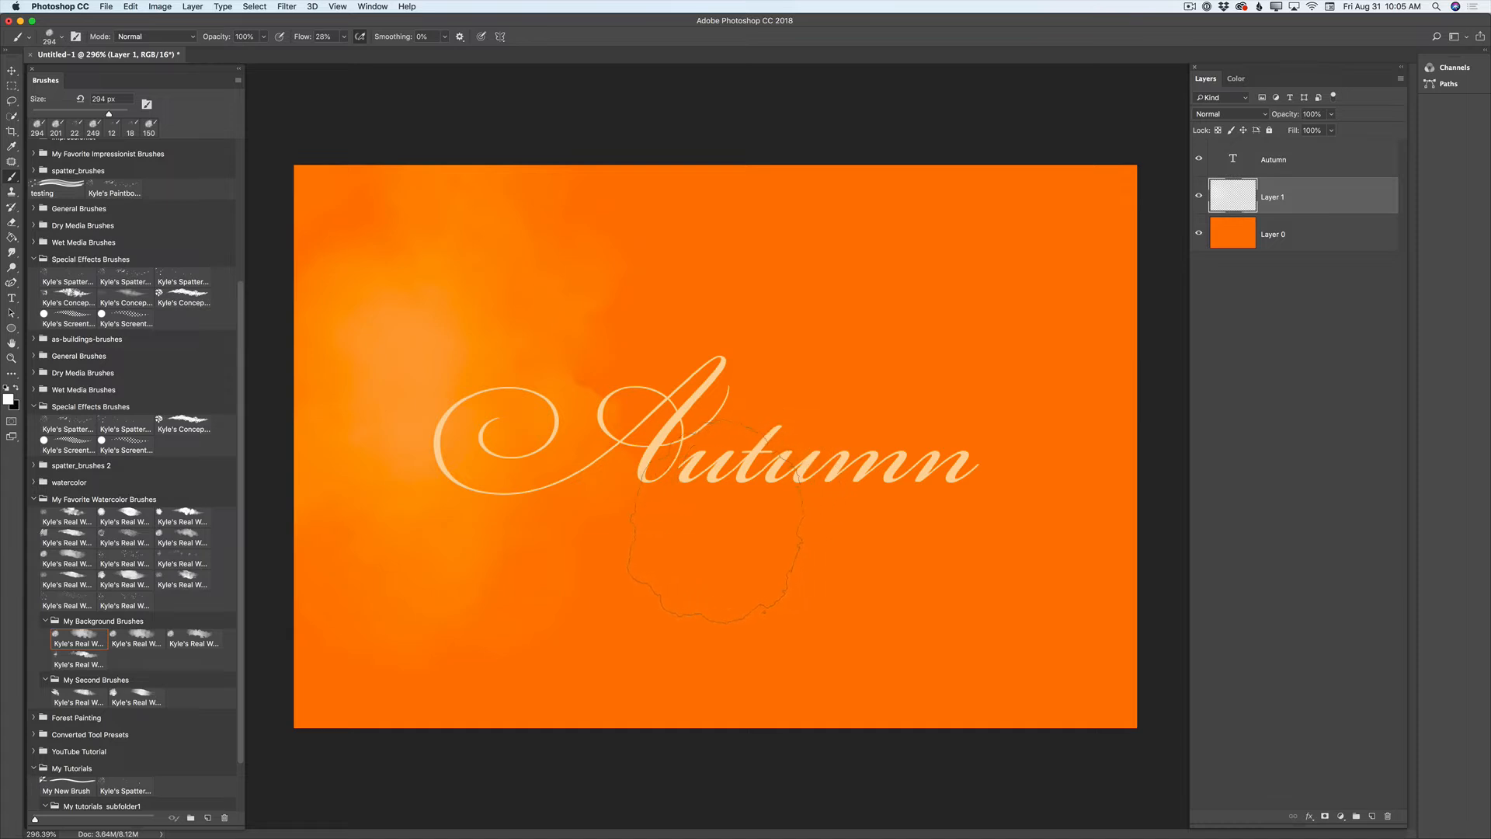
mouse_move(715, 521)
left_mouse_down()
mouse_move(647, 468)
mouse_move(742, 462)
mouse_move(871, 381)
mouse_move(946, 456)
mouse_move(978, 575)
mouse_move(958, 602)
mouse_move(973, 561)
mouse_move(1058, 497)
mouse_move(1103, 561)
left_mouse_up()
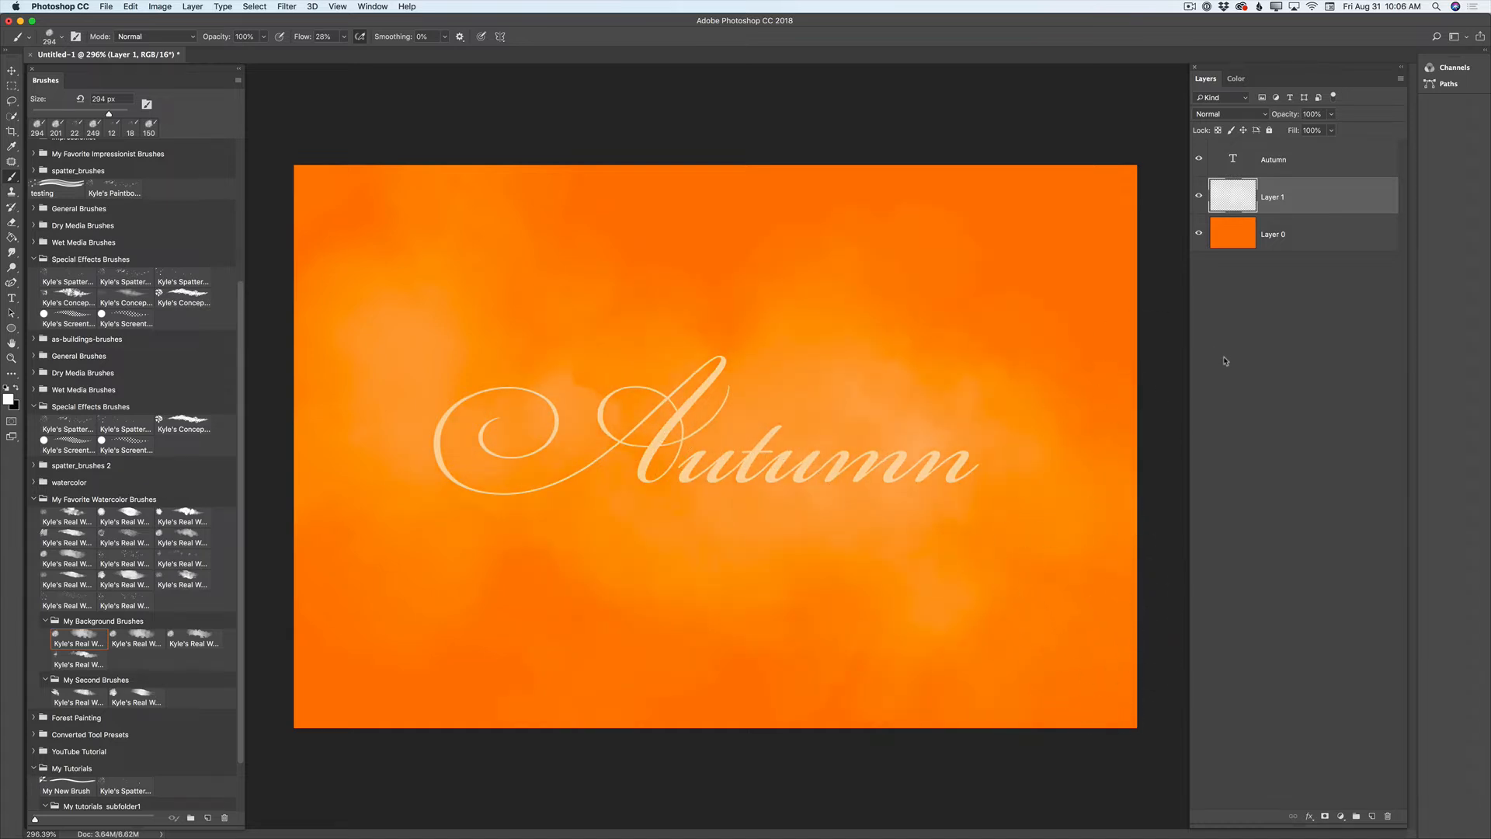
- Create a new layer above Layer 1 and set the foreground color to dark red
left_click(1372, 816)
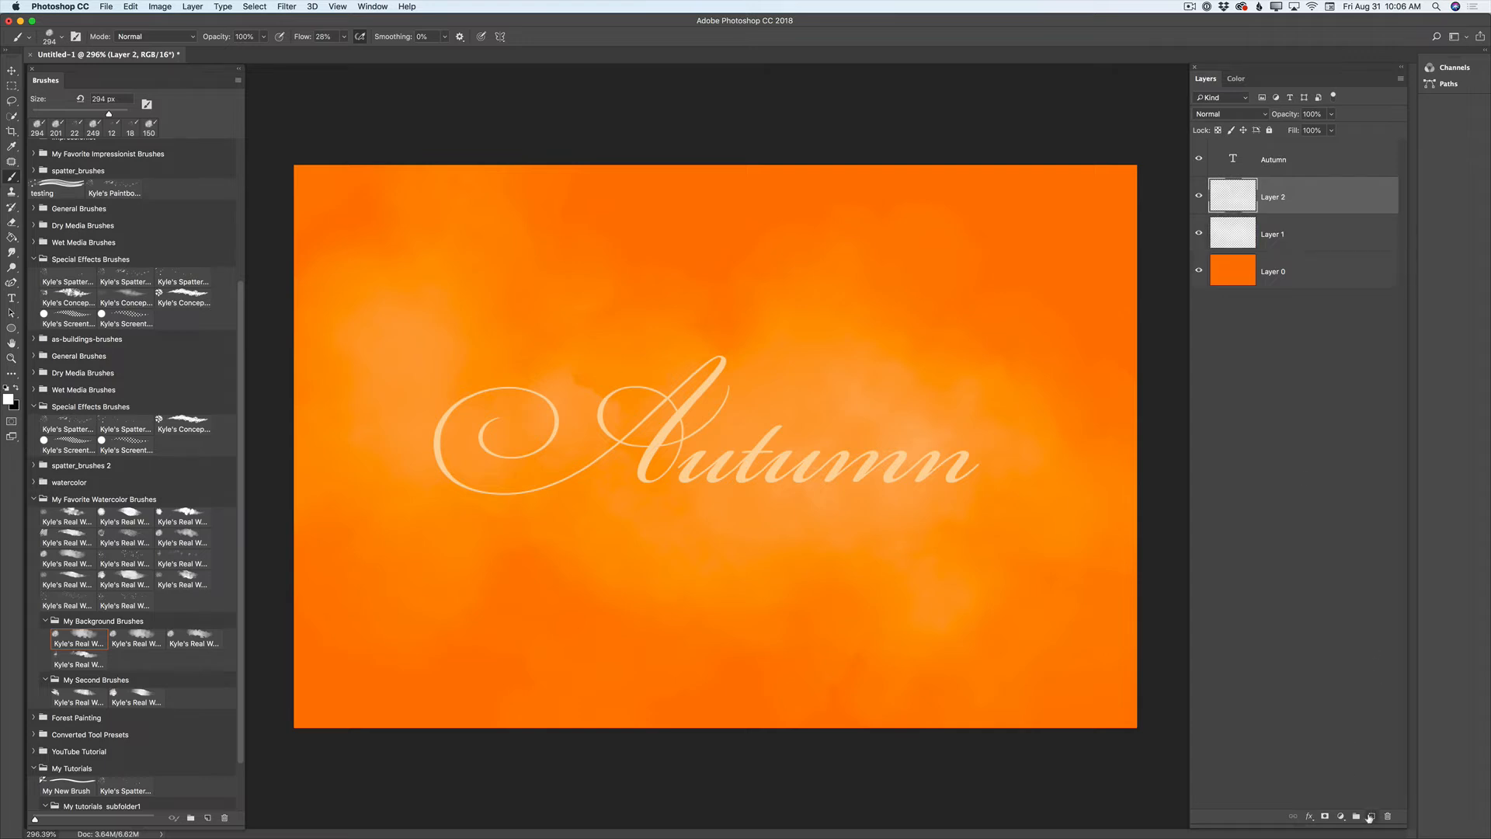
left_click(7, 400)
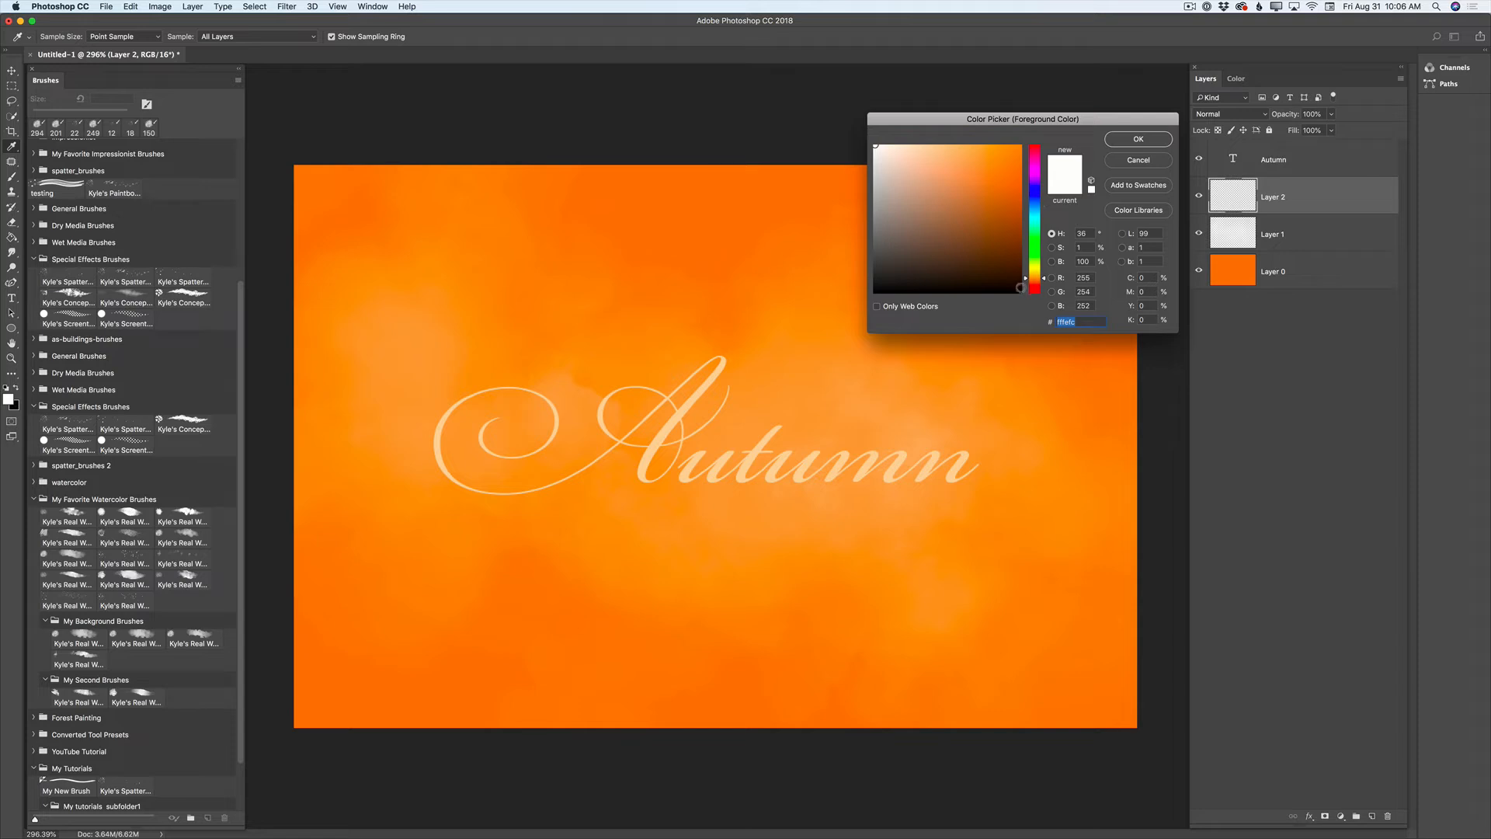
left_click_drag(1025, 280, 1025, 289)
left_click(1020, 231)
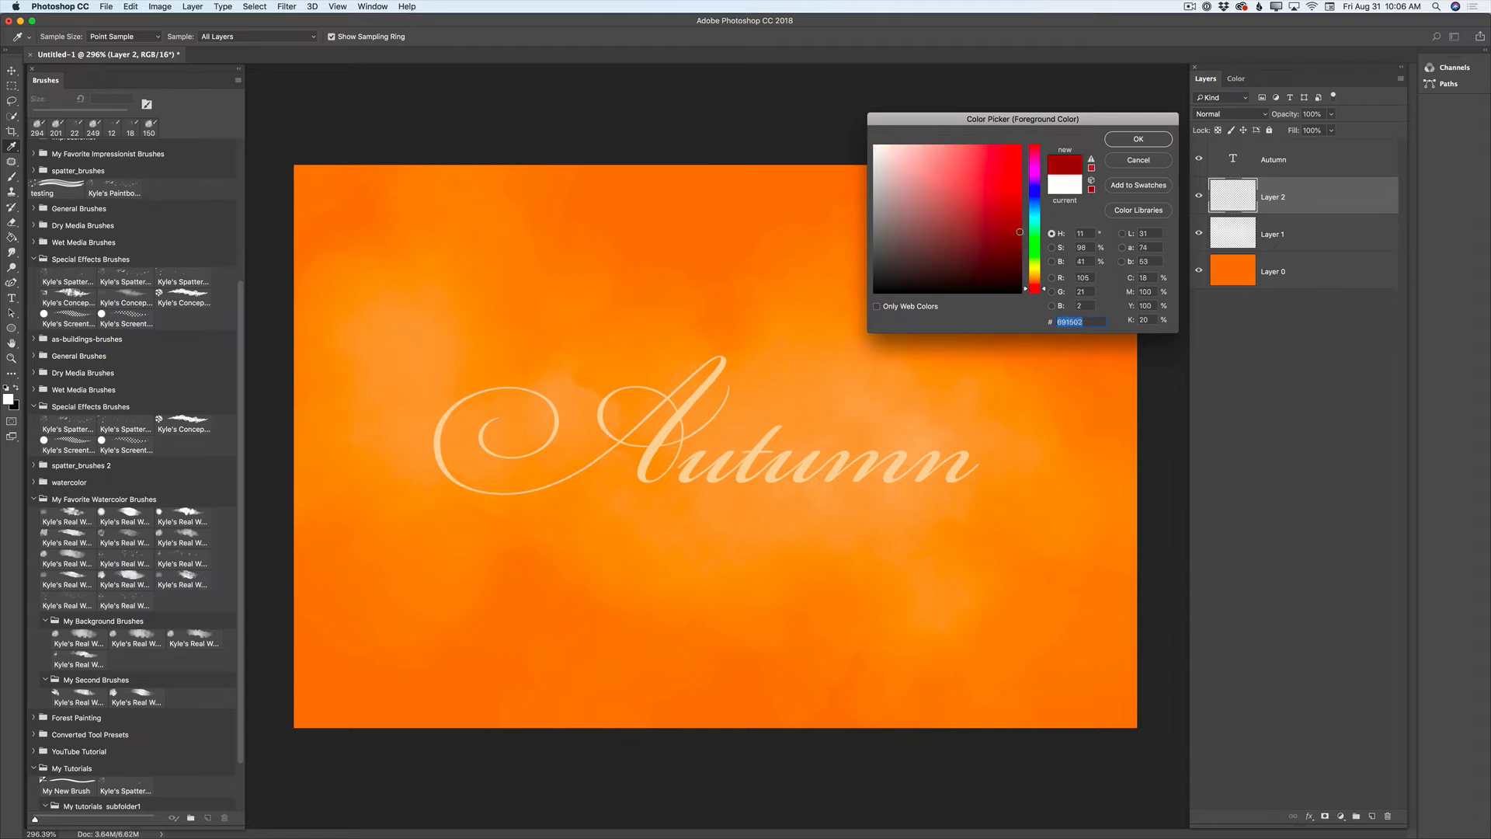
left_click(1140, 140)
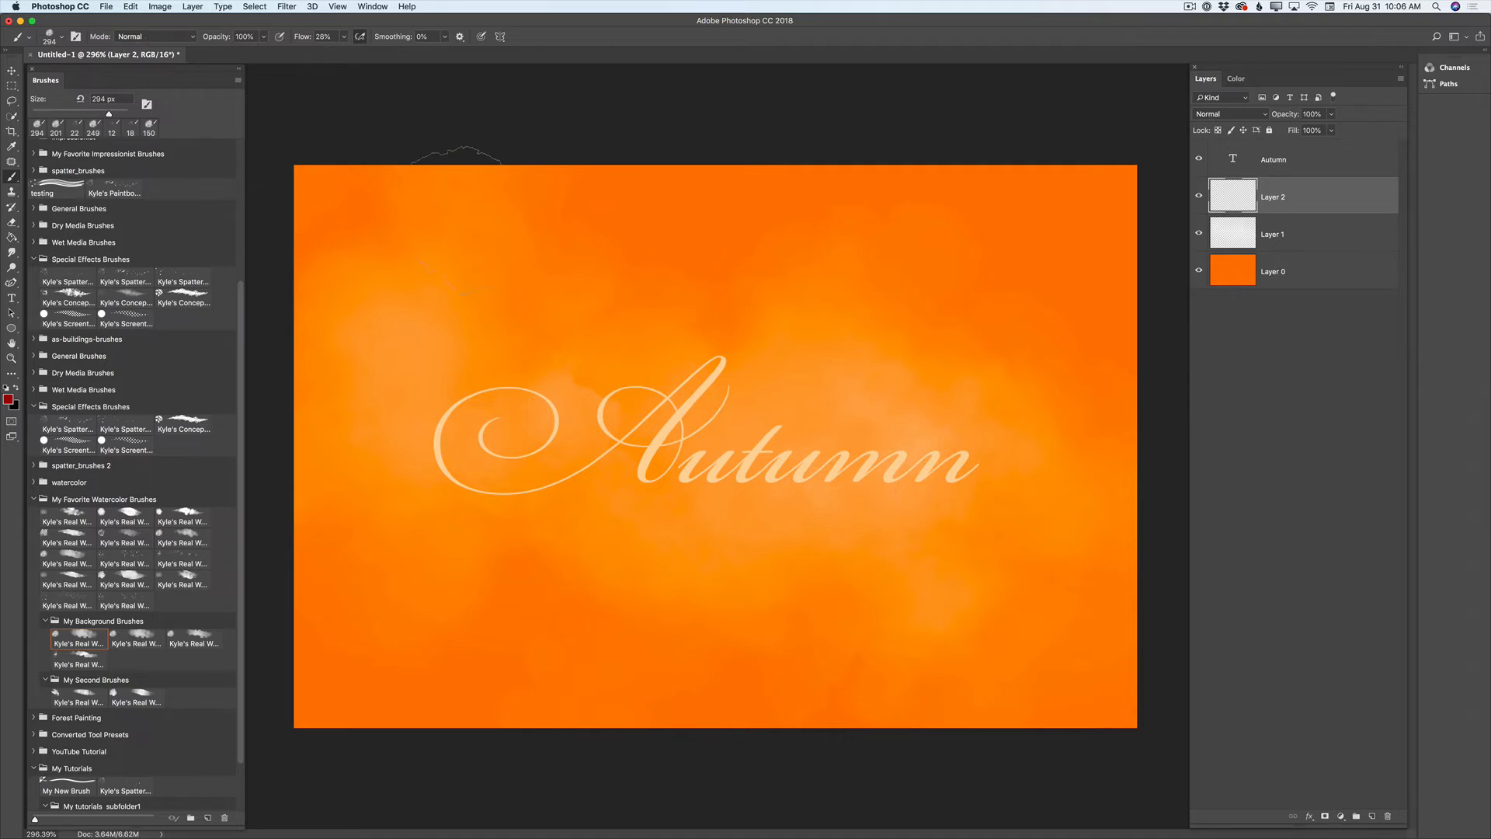
- Brush dark red patches across the canvas on Layer 2 and lower the layer's opacity to 27%
mouse_move(547, 478)
left_mouse_down()
mouse_move(521, 431)
mouse_move(661, 404)
left_mouse_up()
mouse_move(726, 497)
left_mouse_down()
mouse_move(970, 436)
mouse_move(932, 330)
mouse_move(1019, 273)
left_mouse_up()
mouse_move(796, 606)
left_mouse_down()
mouse_move(789, 644)
mouse_move(1010, 575)
mouse_move(932, 466)
mouse_move(810, 532)
left_mouse_up()
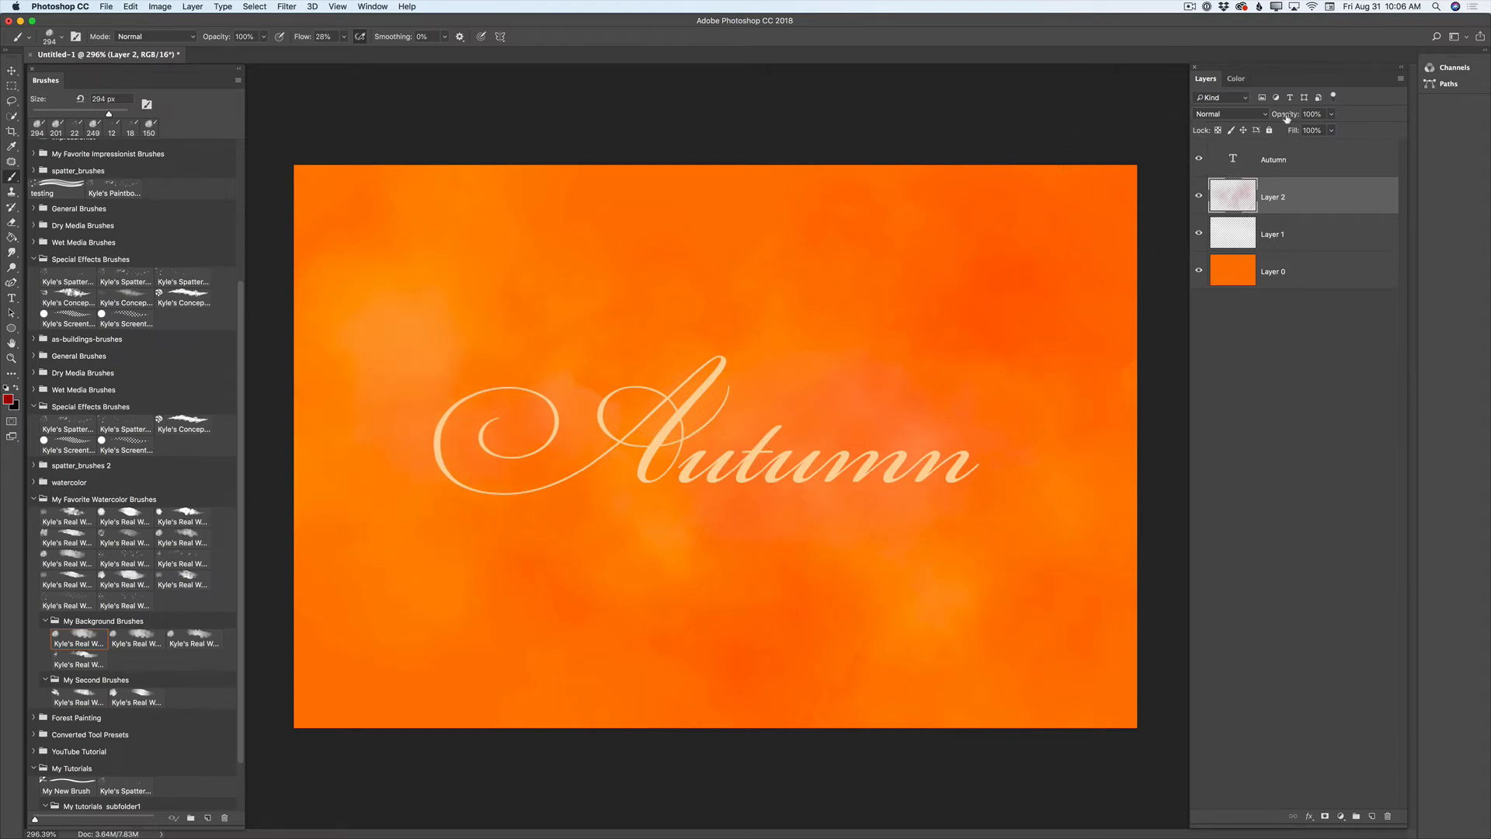
left_click(1329, 114)
left_click_drag(1335, 130, 1292, 132)
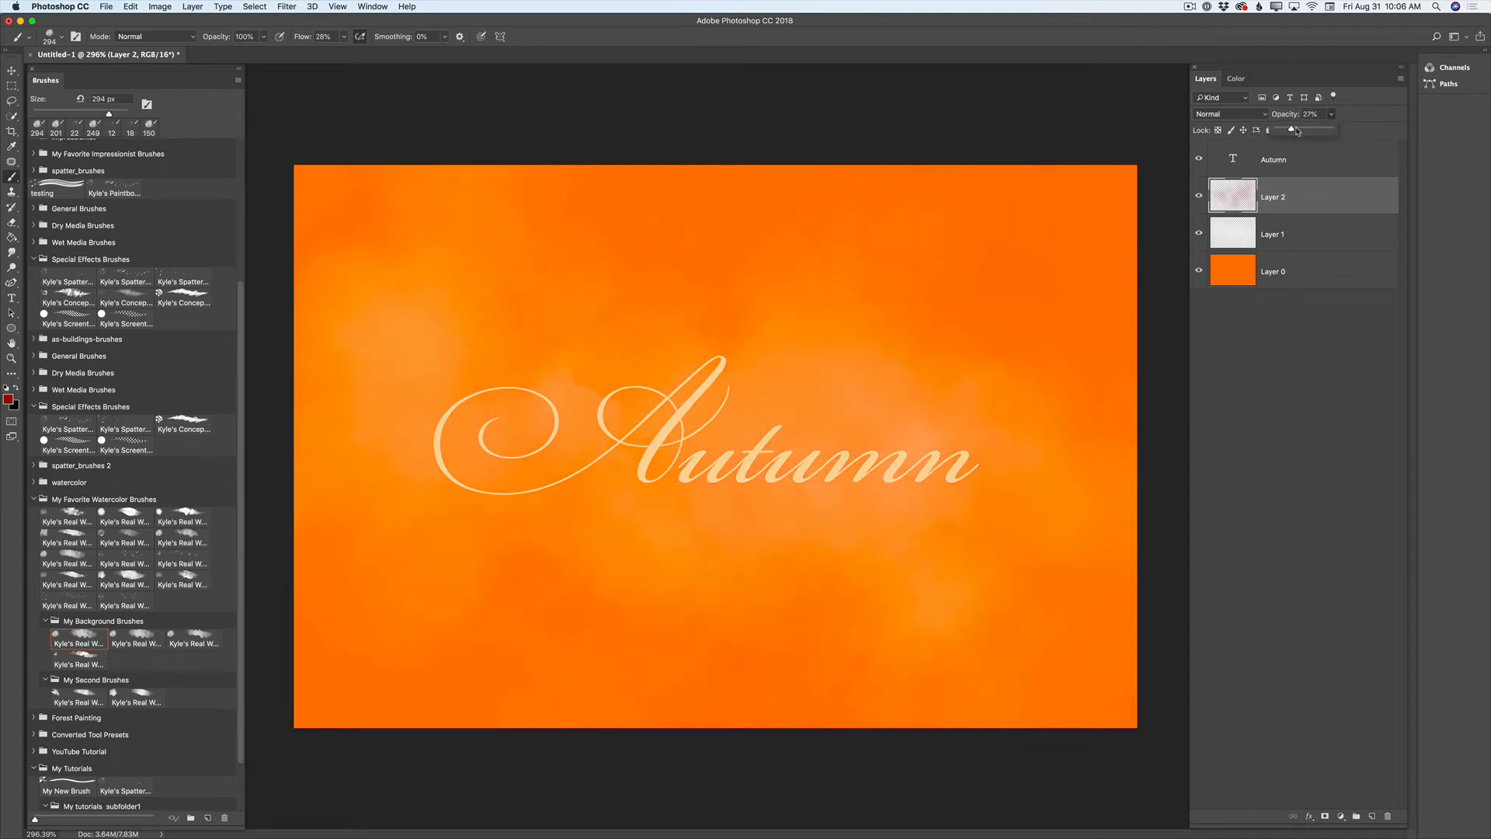
- Create a new layer above Layer 2 and brush golden-yellow watercolor patches across the canvas on it
left_click(1372, 820)
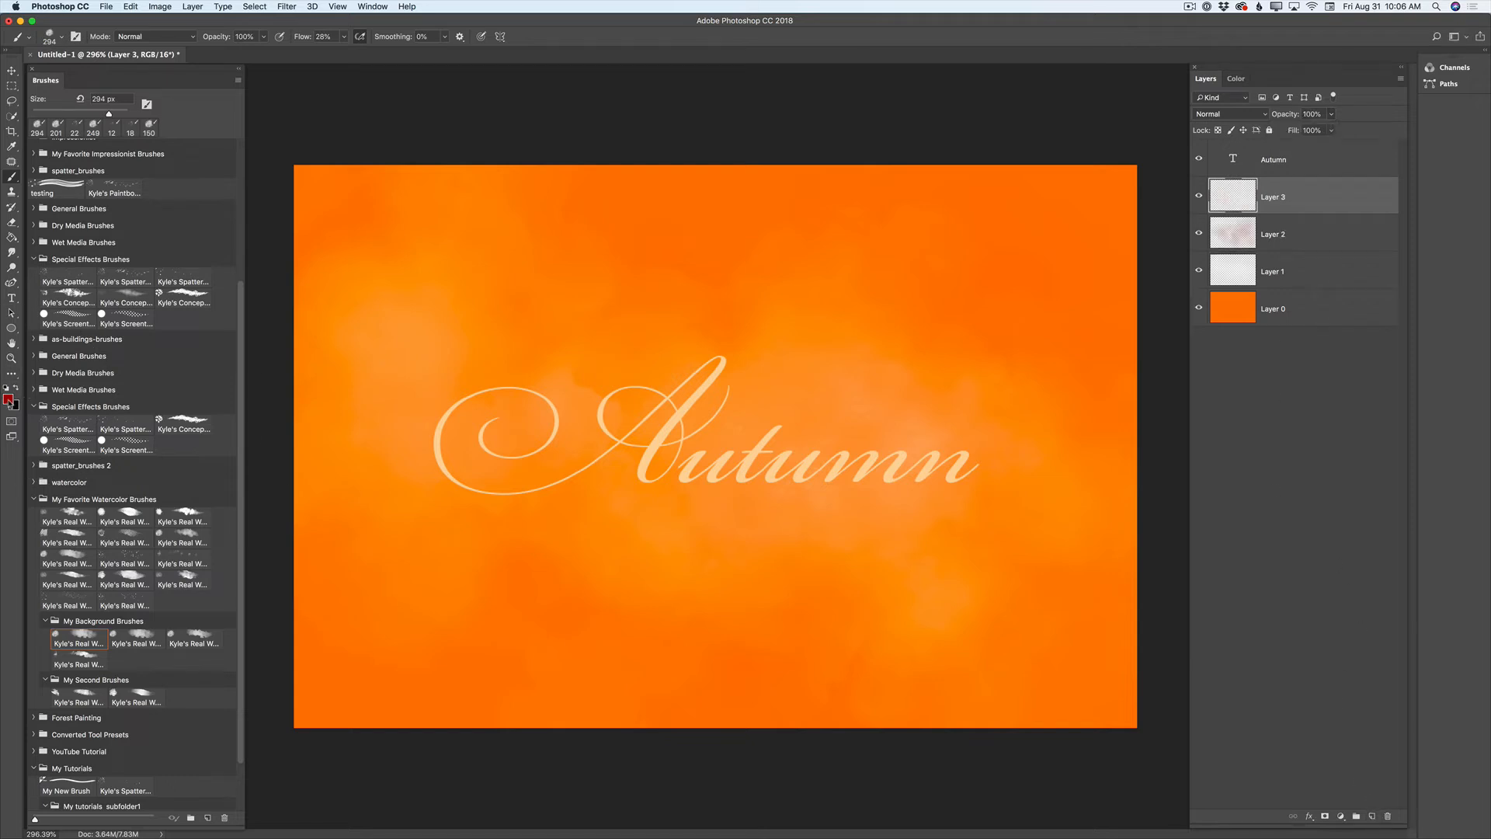
left_click(8, 400)
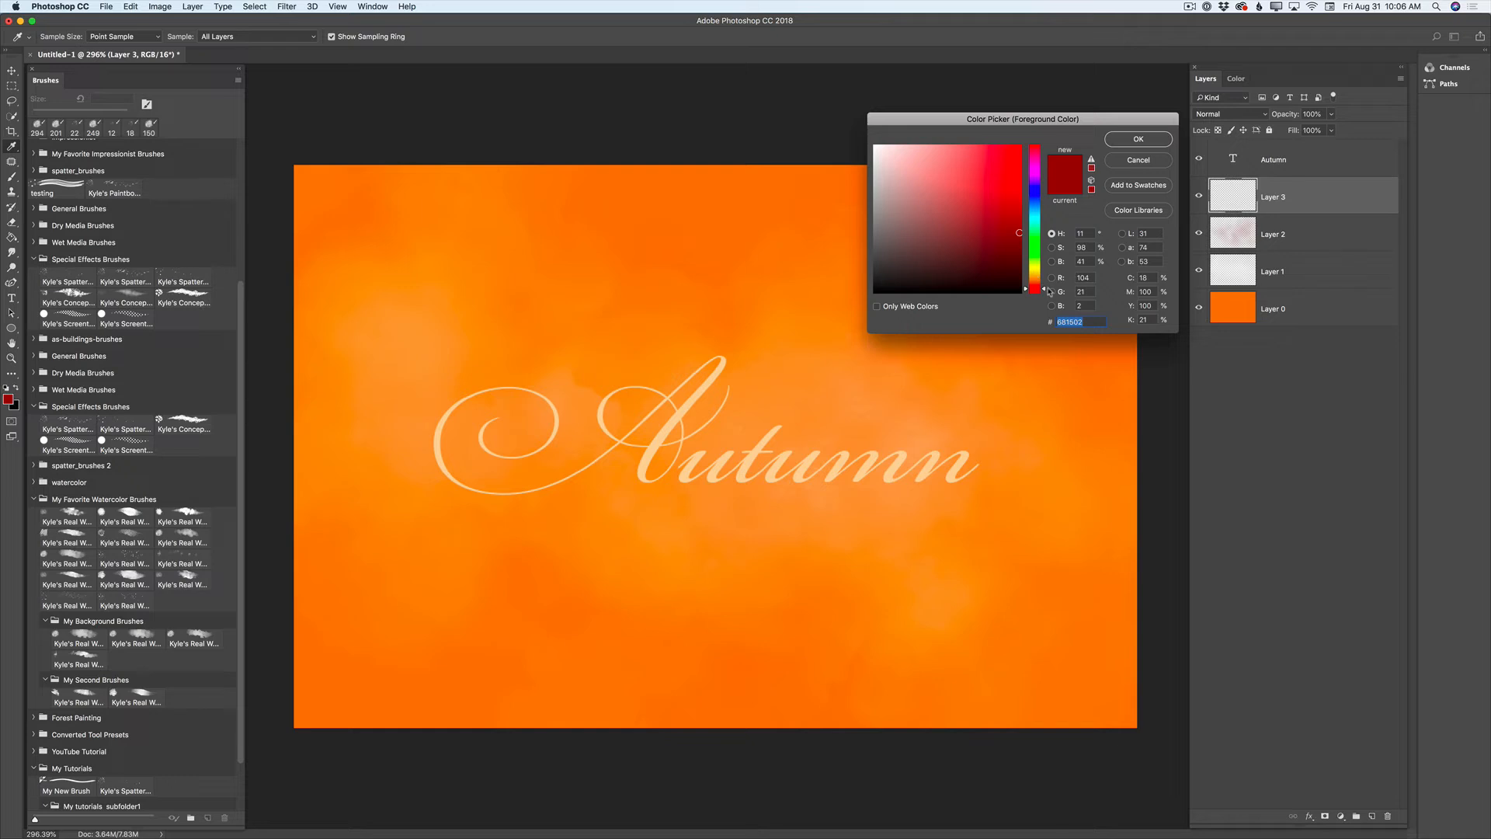
left_click_drag(1044, 293, 1017, 144)
left_click_drag(1036, 280, 1036, 265)
left_click(1136, 140)
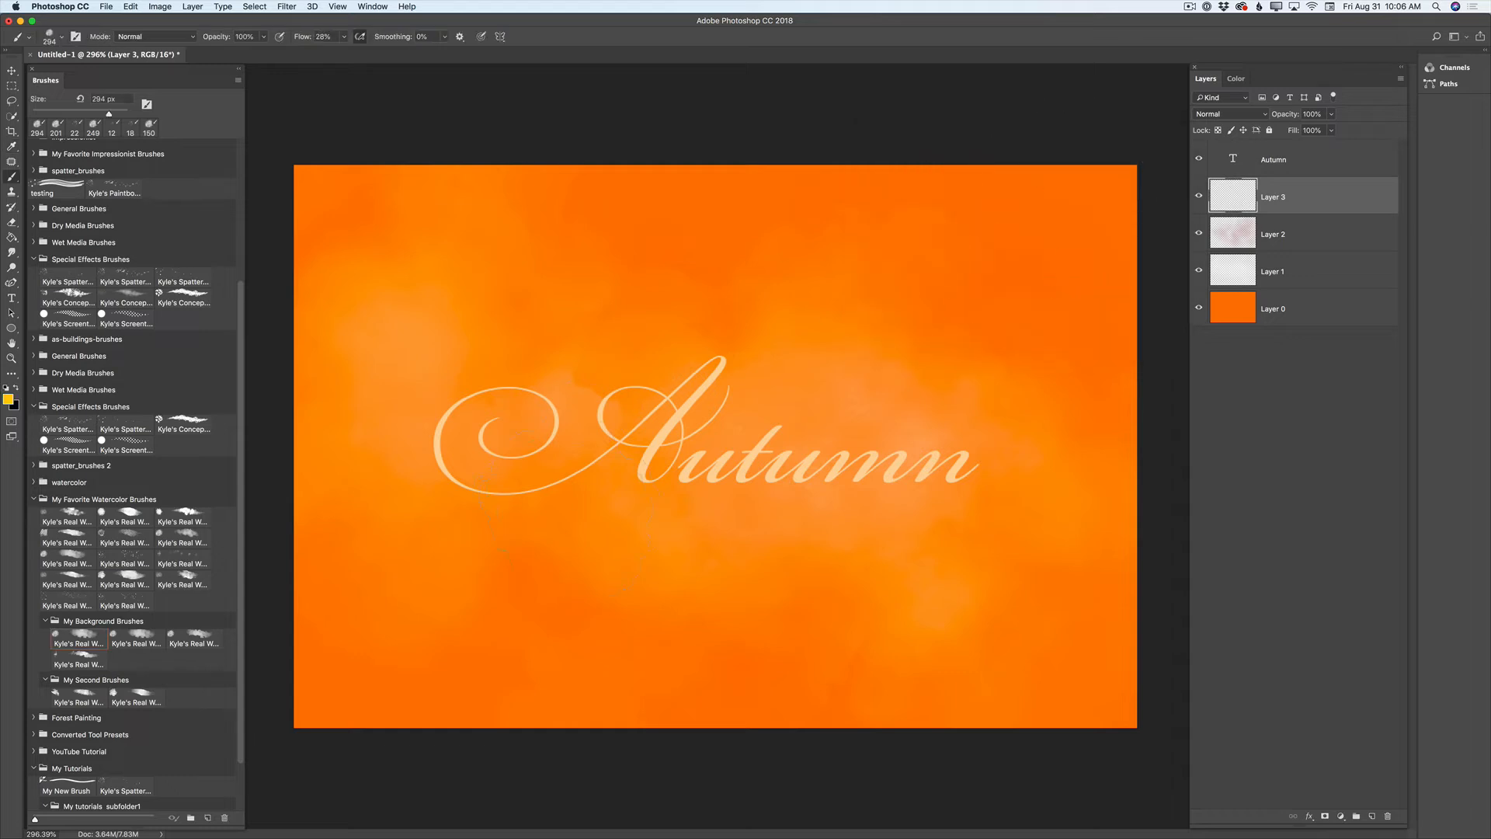
mouse_move(652, 457)
left_mouse_down()
mouse_move(683, 178)
mouse_move(971, 341)
left_mouse_up()
mouse_move(878, 489)
left_mouse_down()
mouse_move(1106, 528)
mouse_move(816, 613)
mouse_move(726, 675)
left_mouse_up()
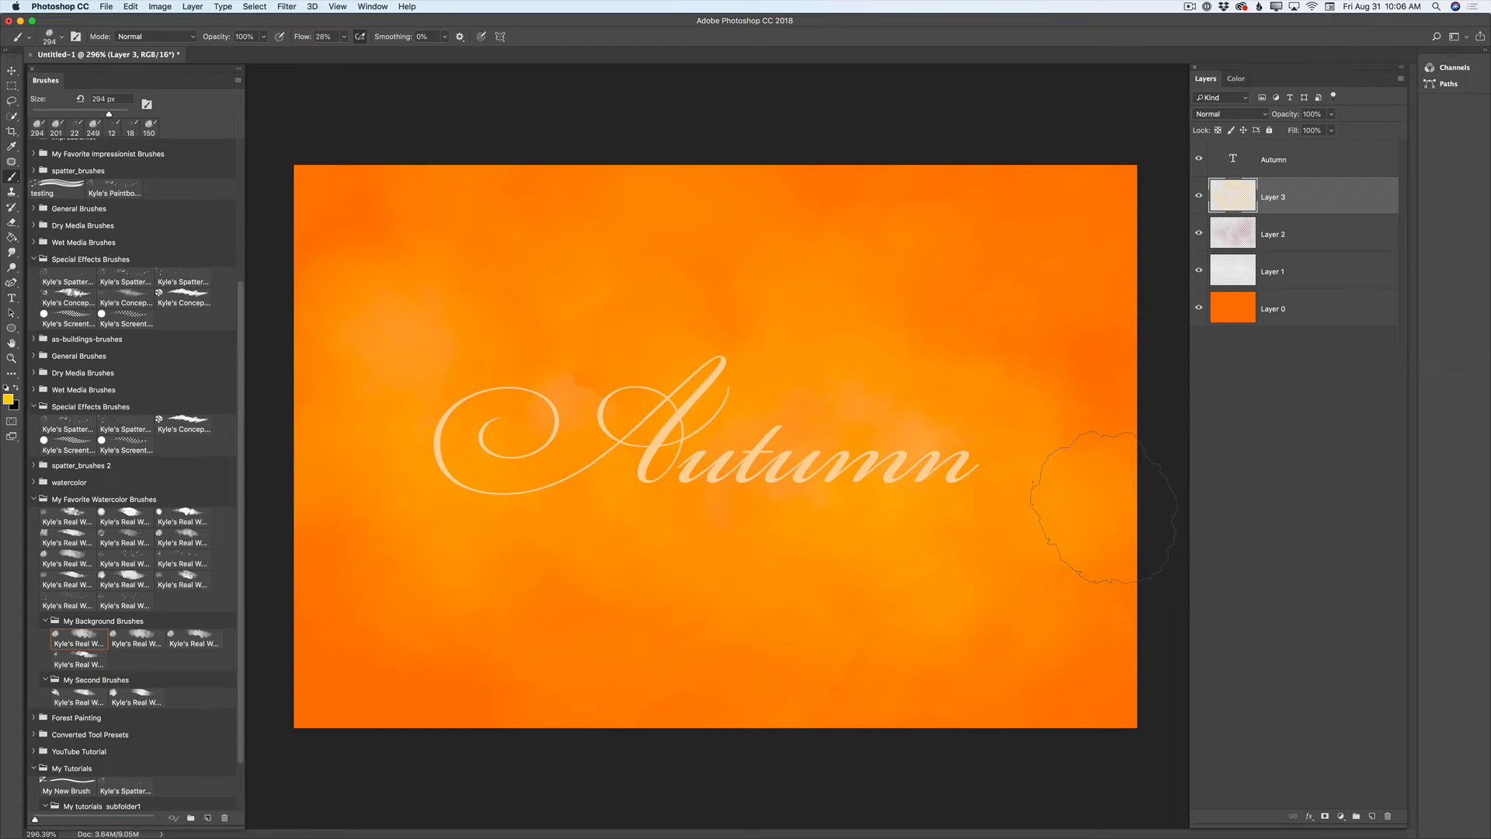
- Change the color of the "Autumn" text to dark brown
left_click(1295, 163)
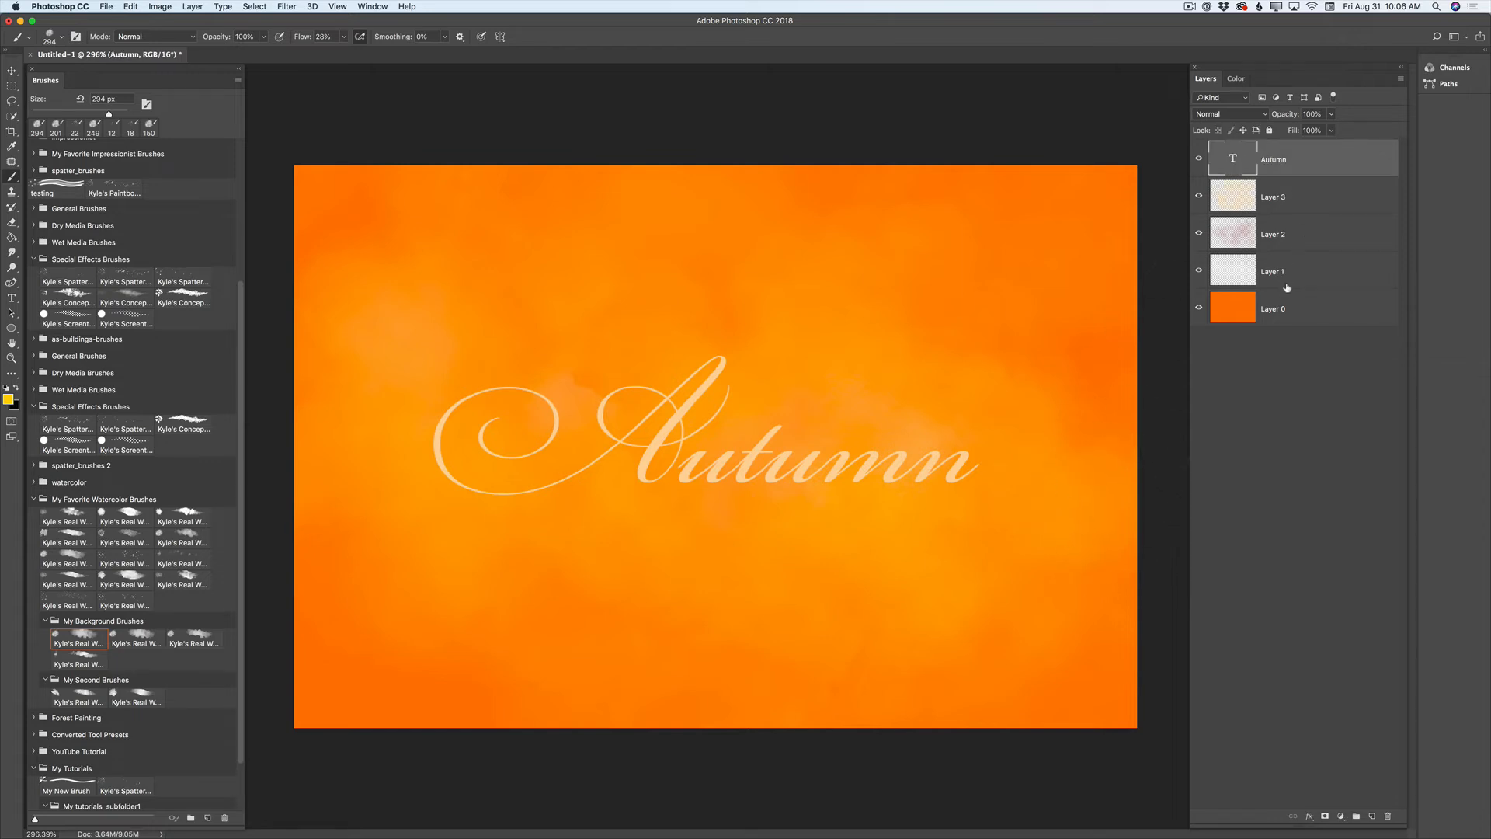
left_click(11, 298)
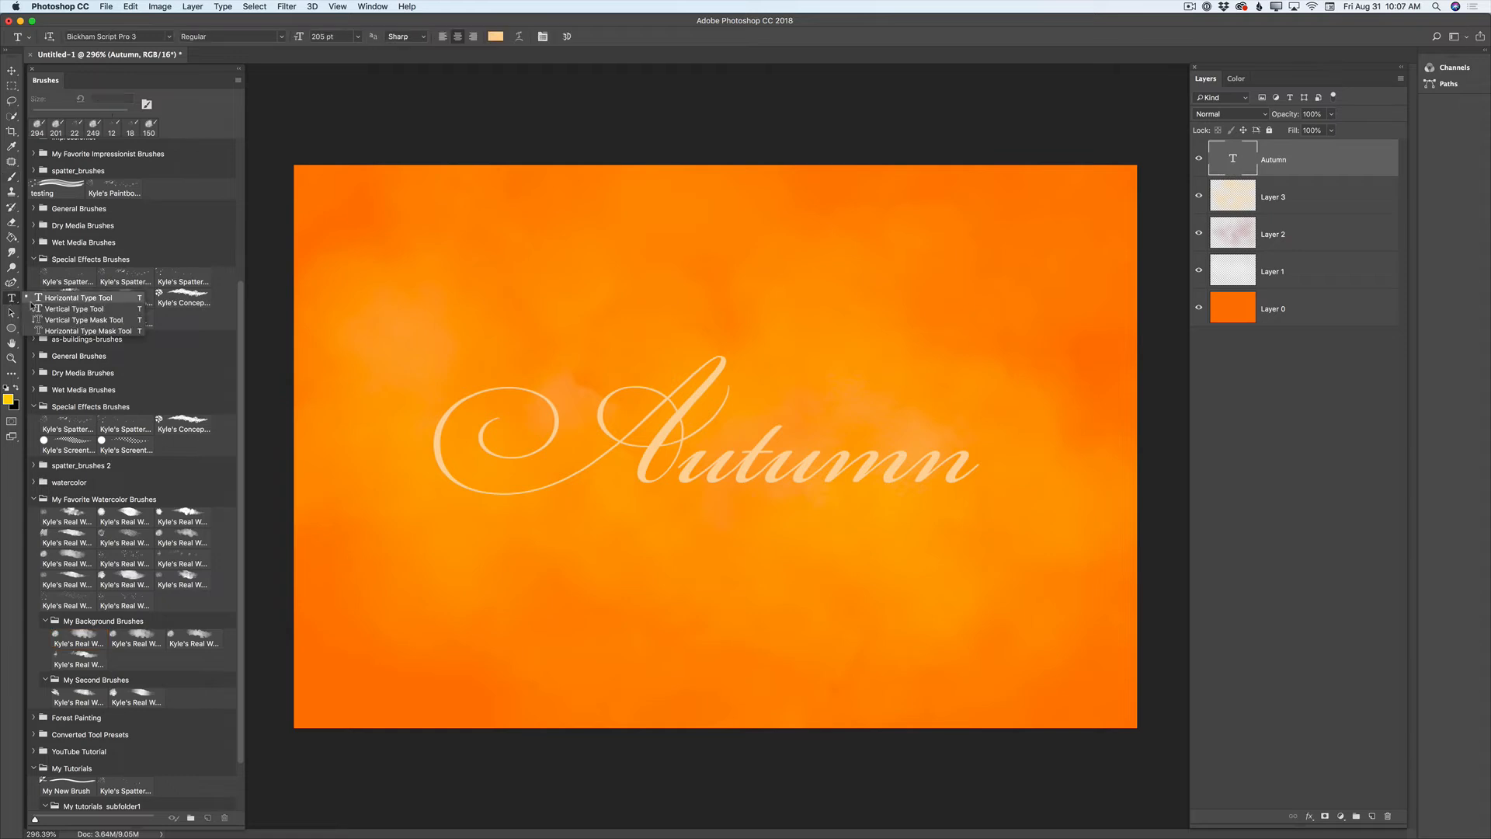
left_click(58, 300)
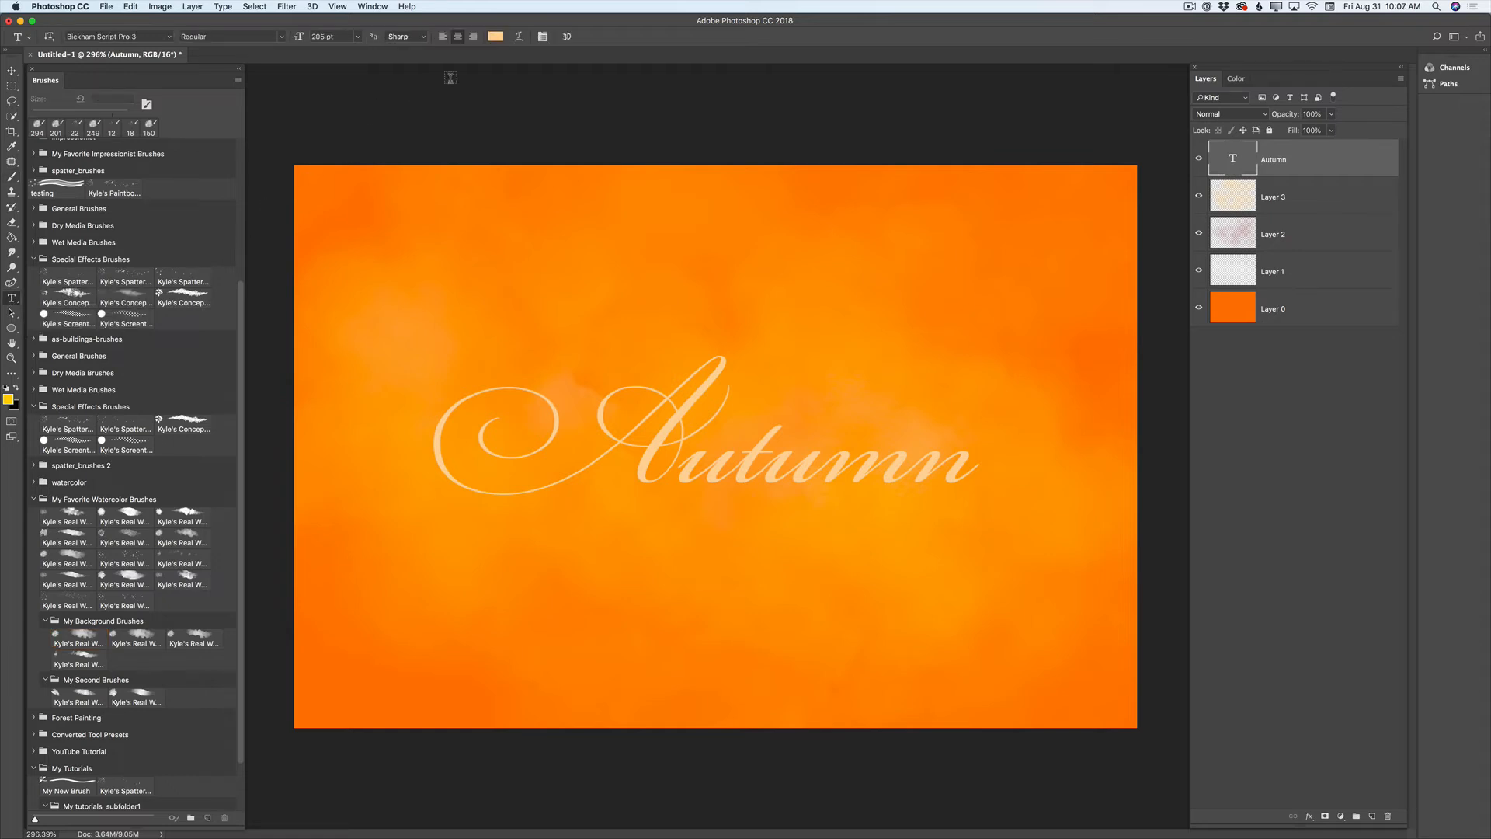
left_click(494, 37)
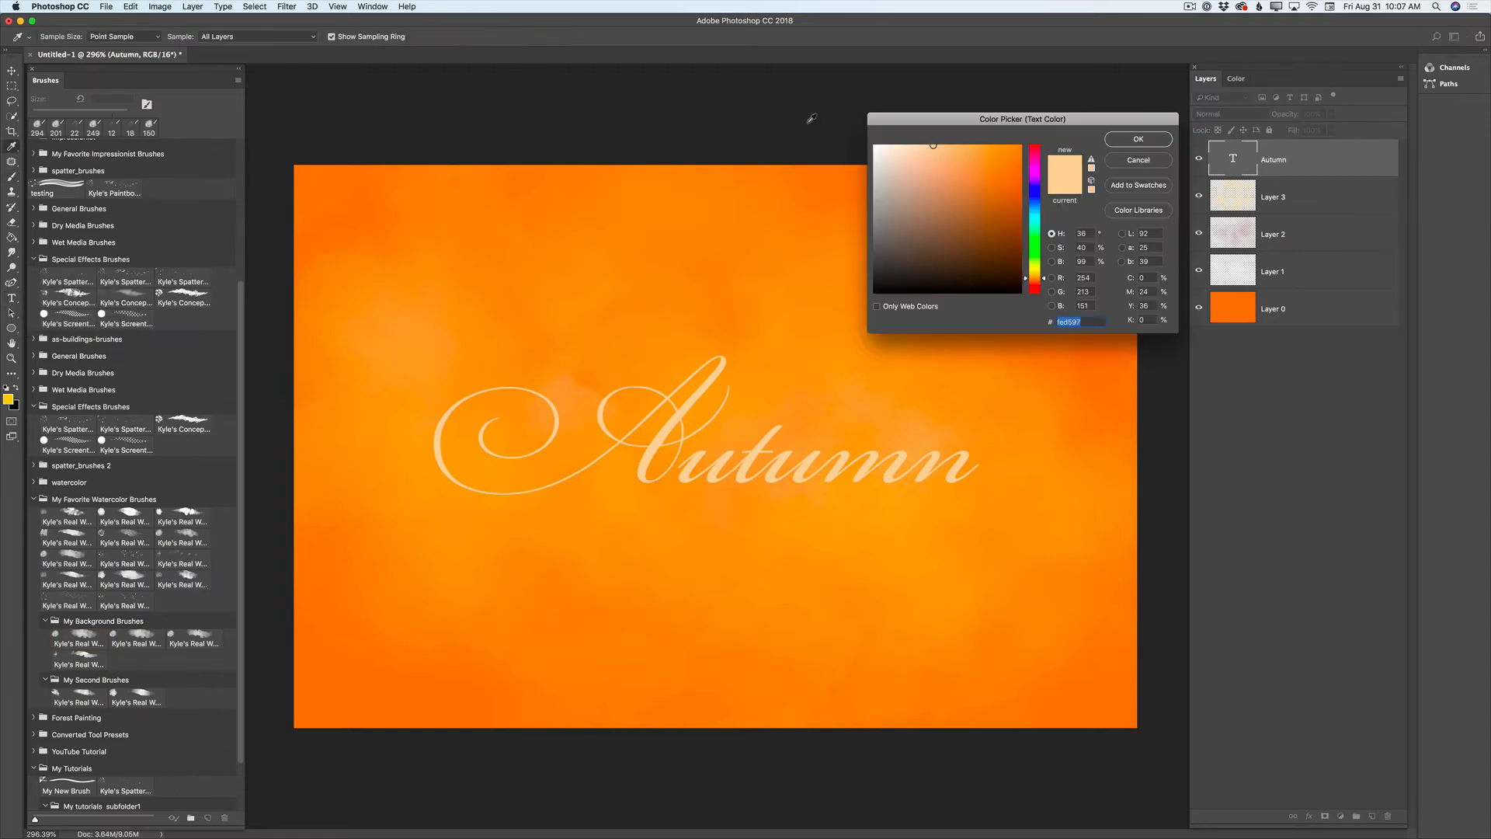
left_click(1011, 253)
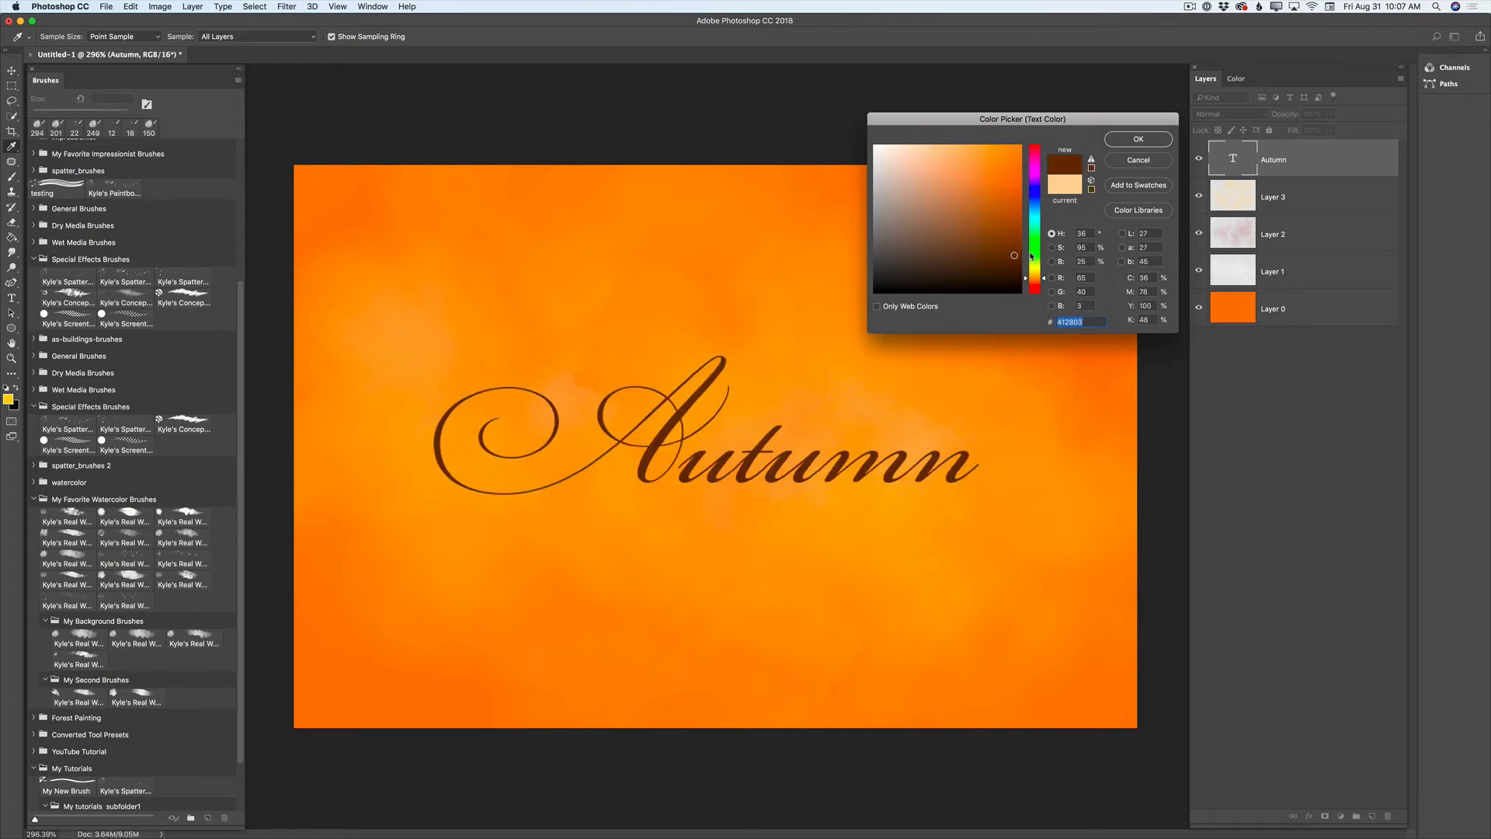
left_click(1018, 252)
left_click(1018, 253)
left_click(1139, 139)
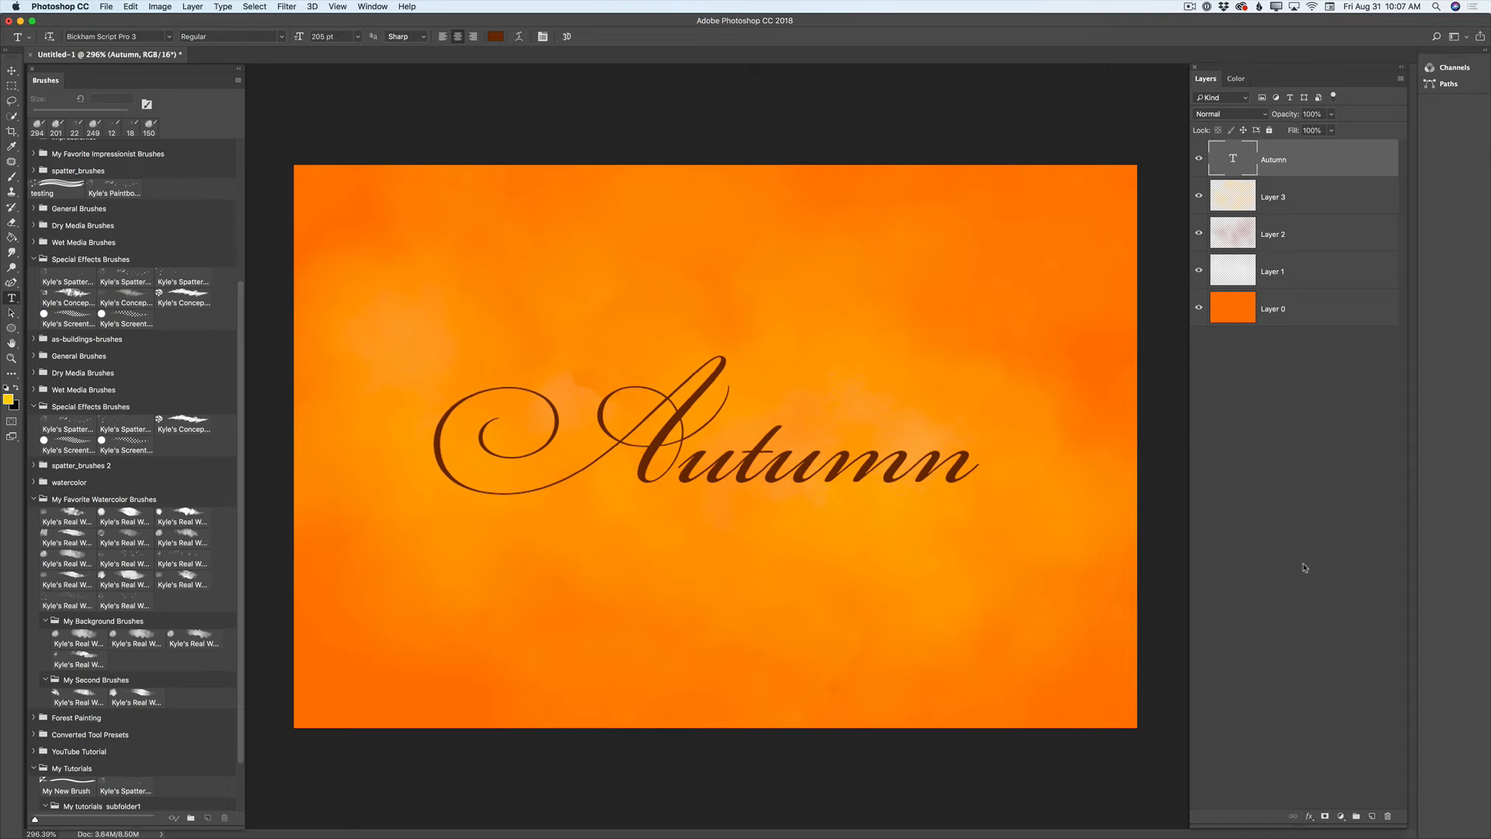
- Create a new layer above the "Autumn" text, switch to the Brush tool and set the foreground color to white
left_click(1372, 816)
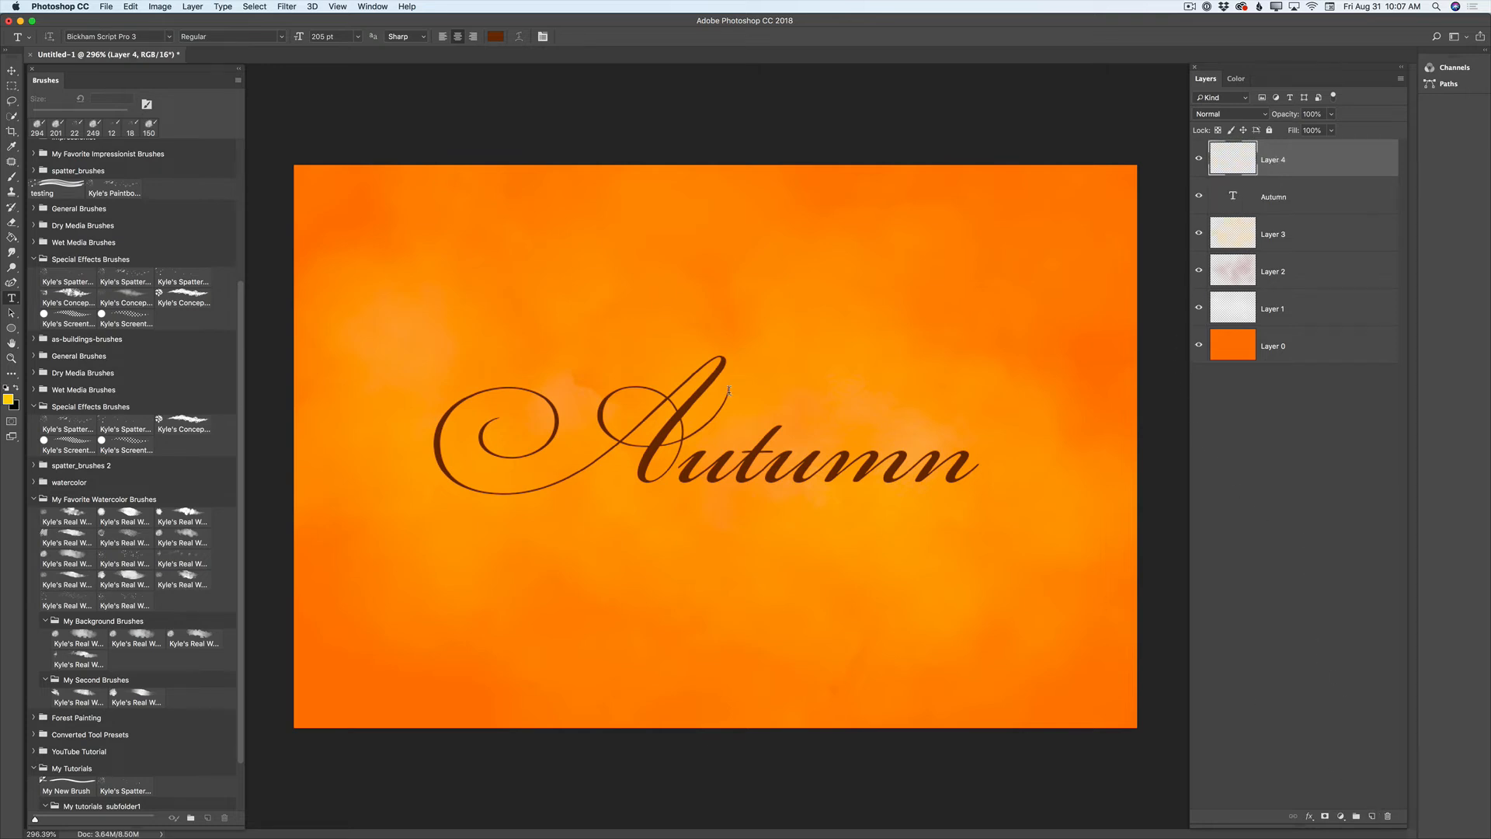
left_click(12, 177)
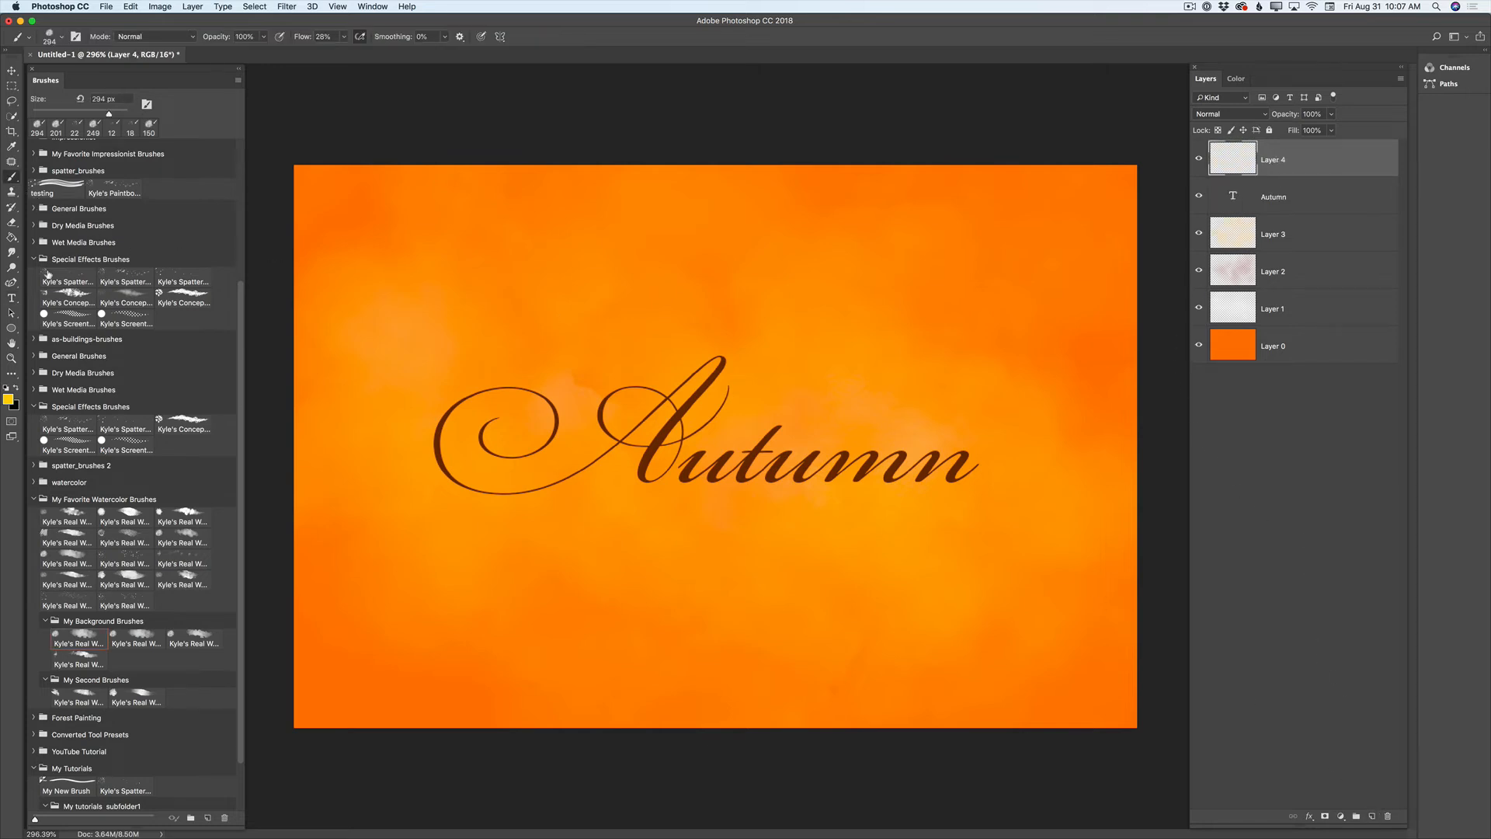
left_click(8, 400)
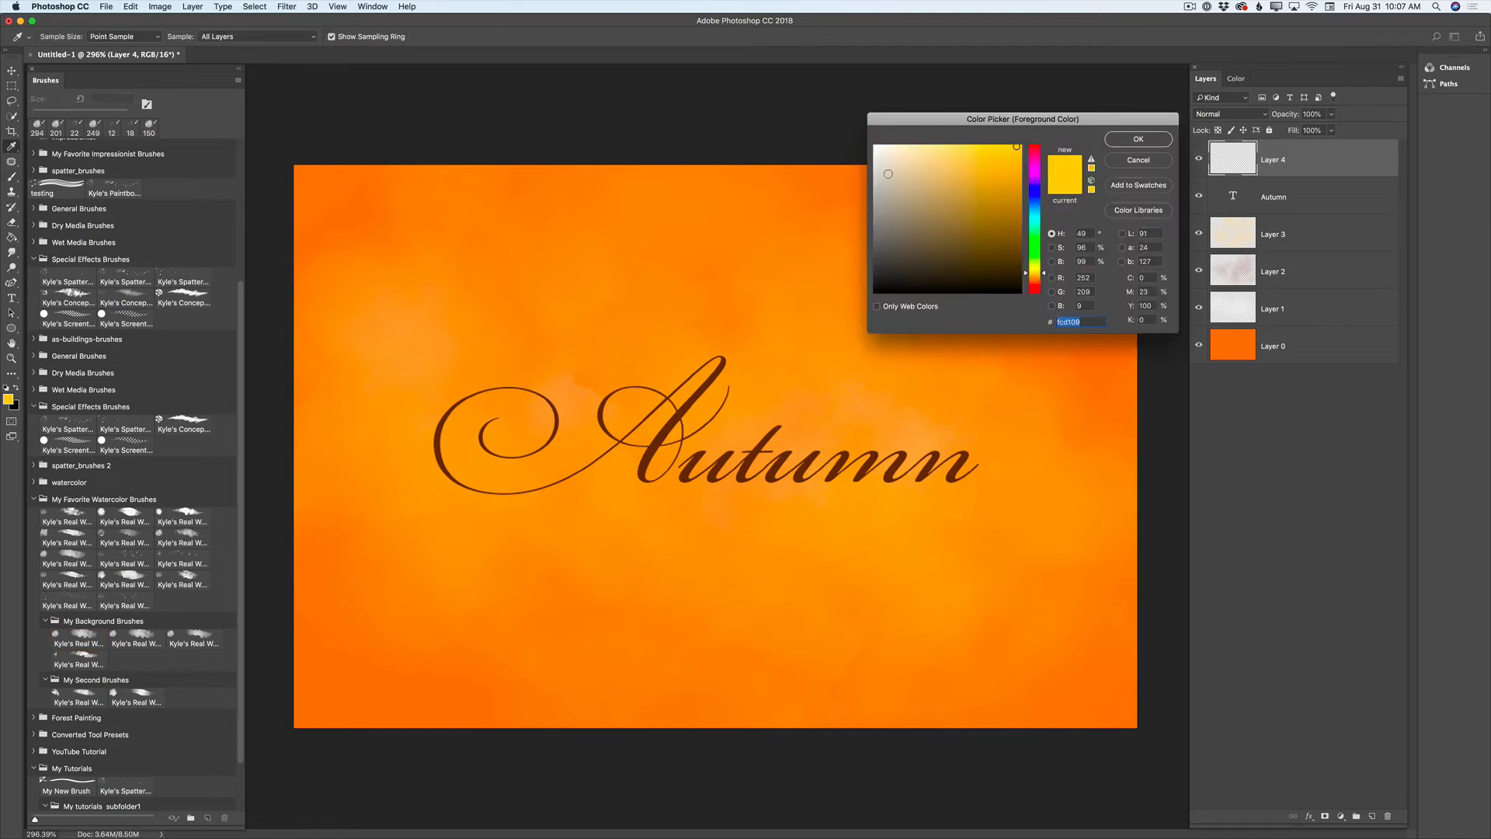
left_click_drag(887, 174, 871, 138)
left_click(1125, 141)
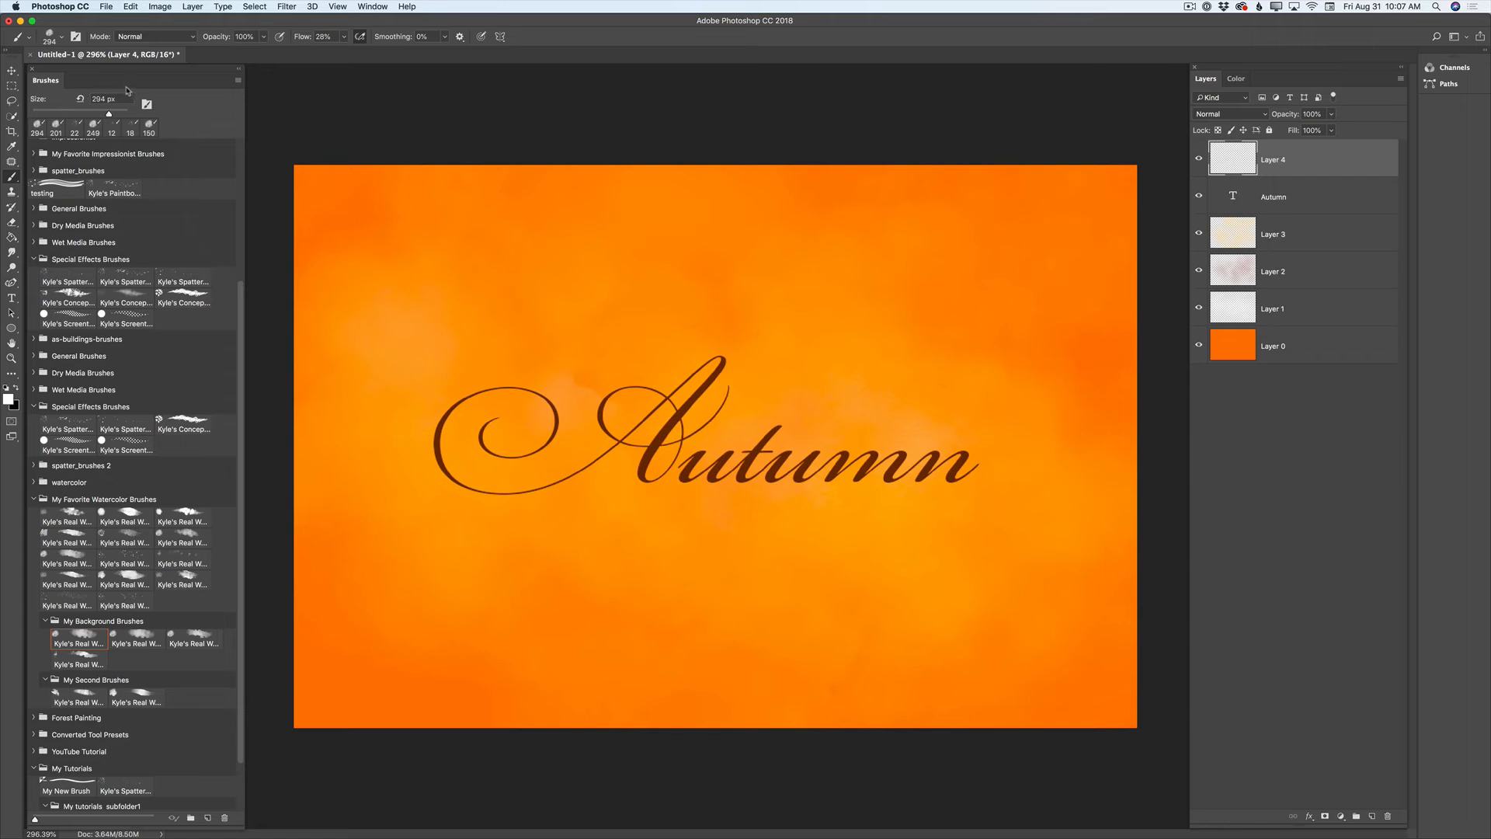
- Dab white specks around the inner swirl of the "A" with the first Kyle's Spatter special effects brush at 28 px
left_click(69, 282)
right_click(630, 413)
left_click_drag(753, 451, 700, 449)
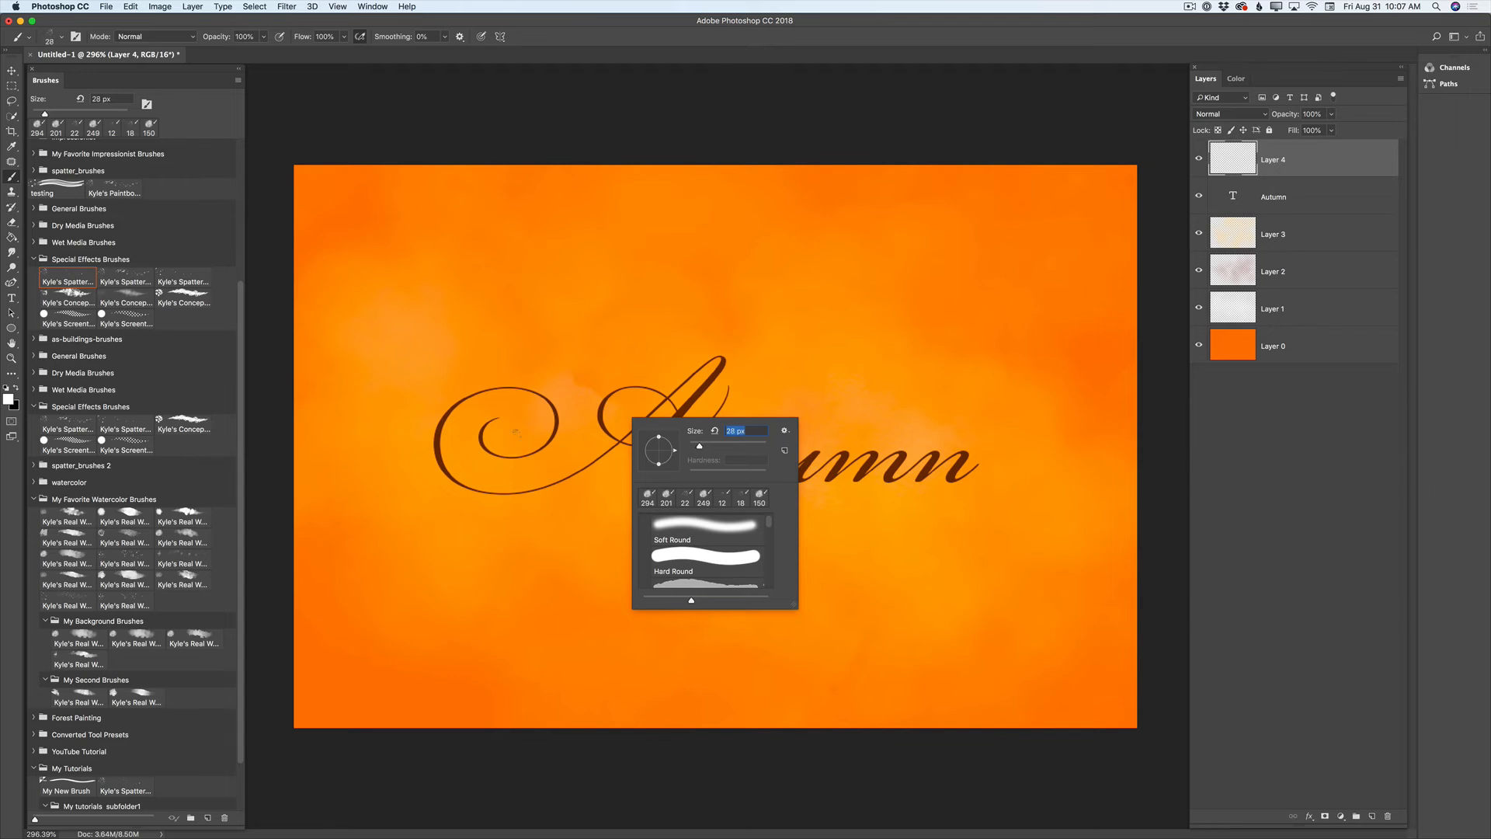
left_click(496, 424)
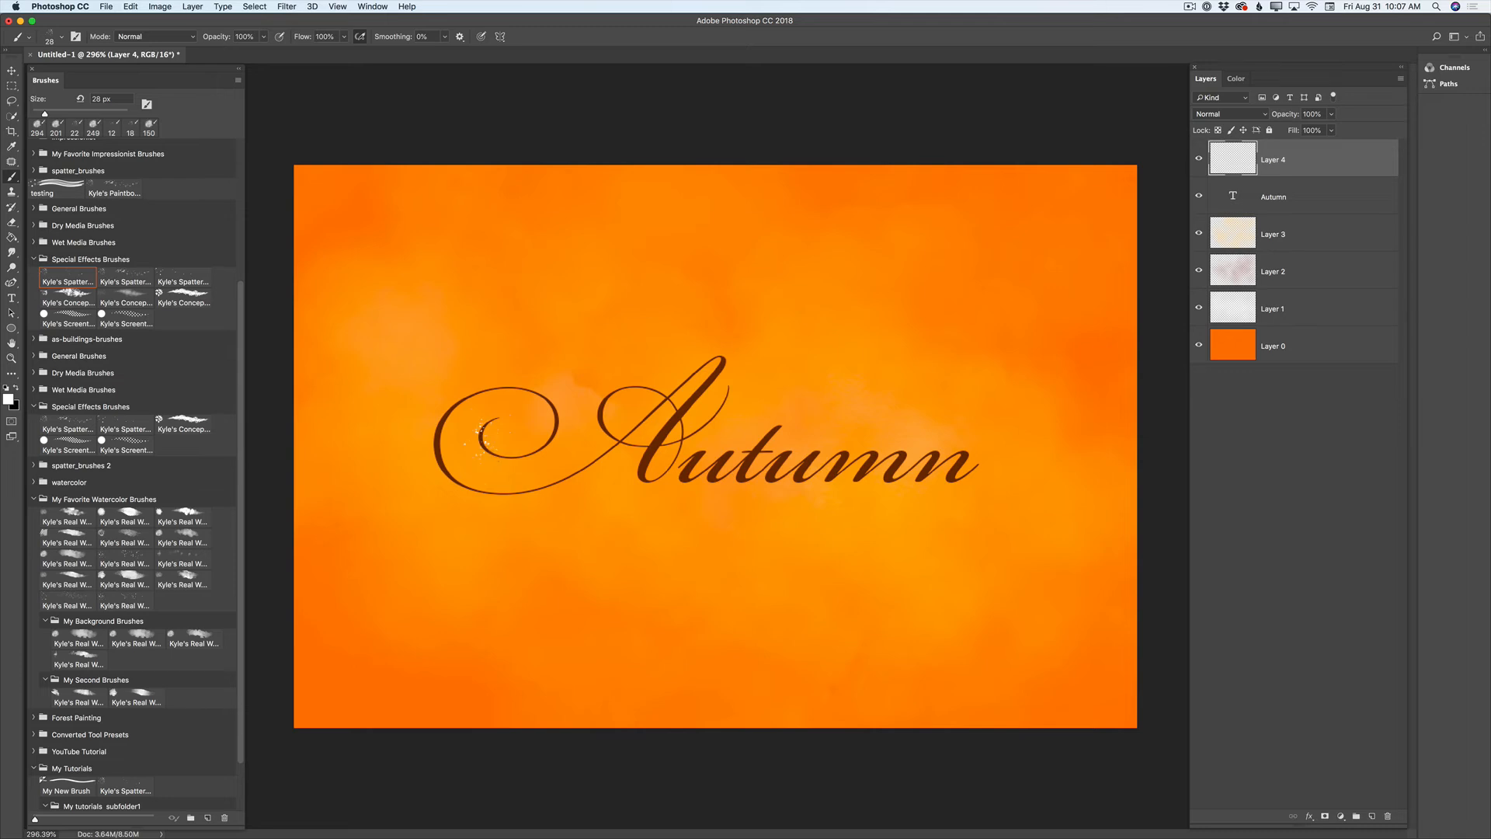
- Reduce the spatter brush to 13 px and dab white specks at the tip of the "A"
right_click(709, 380)
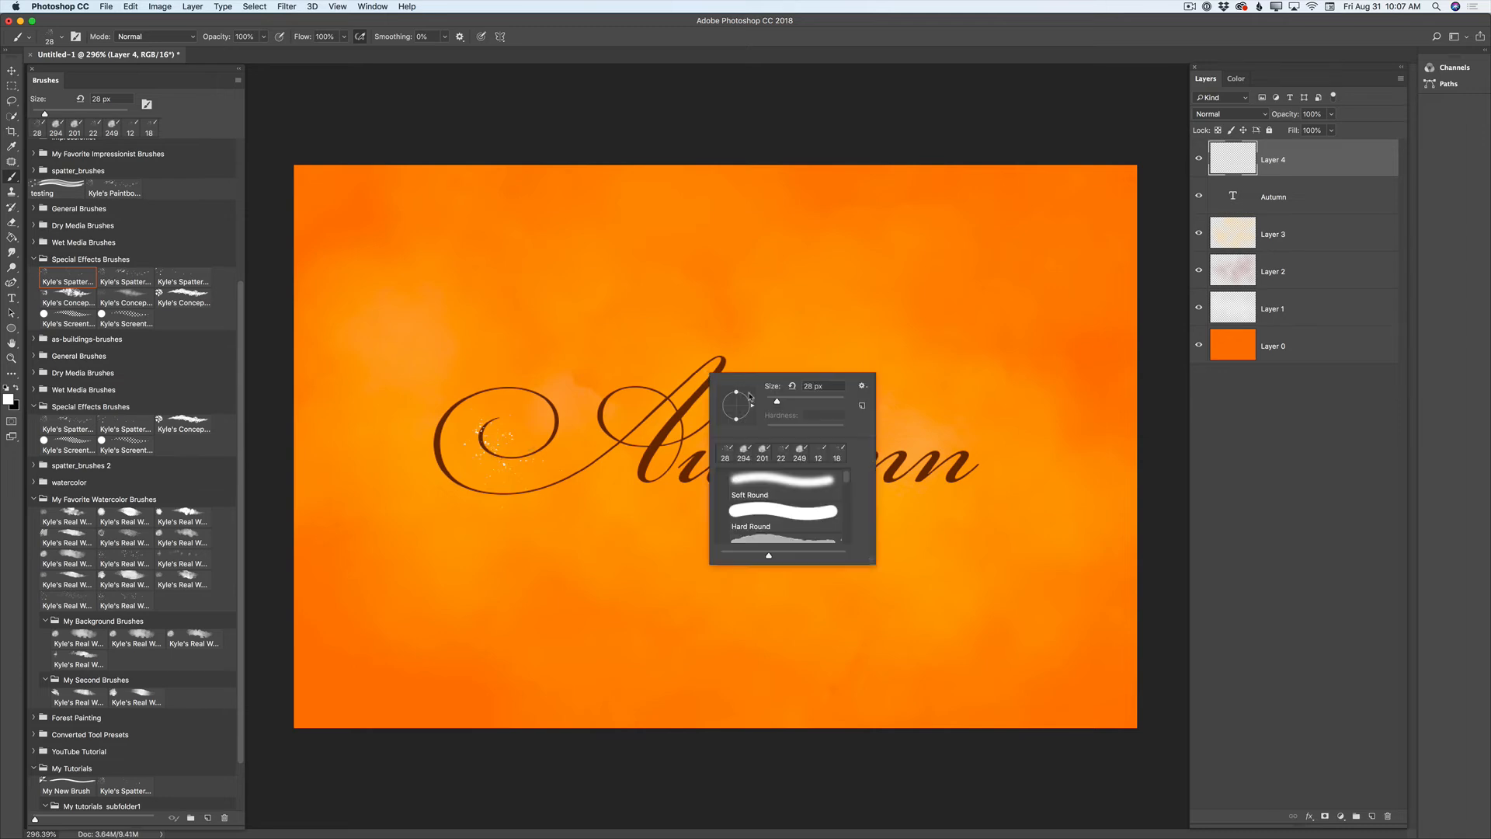
left_click_drag(777, 404, 771, 403)
key("Return")
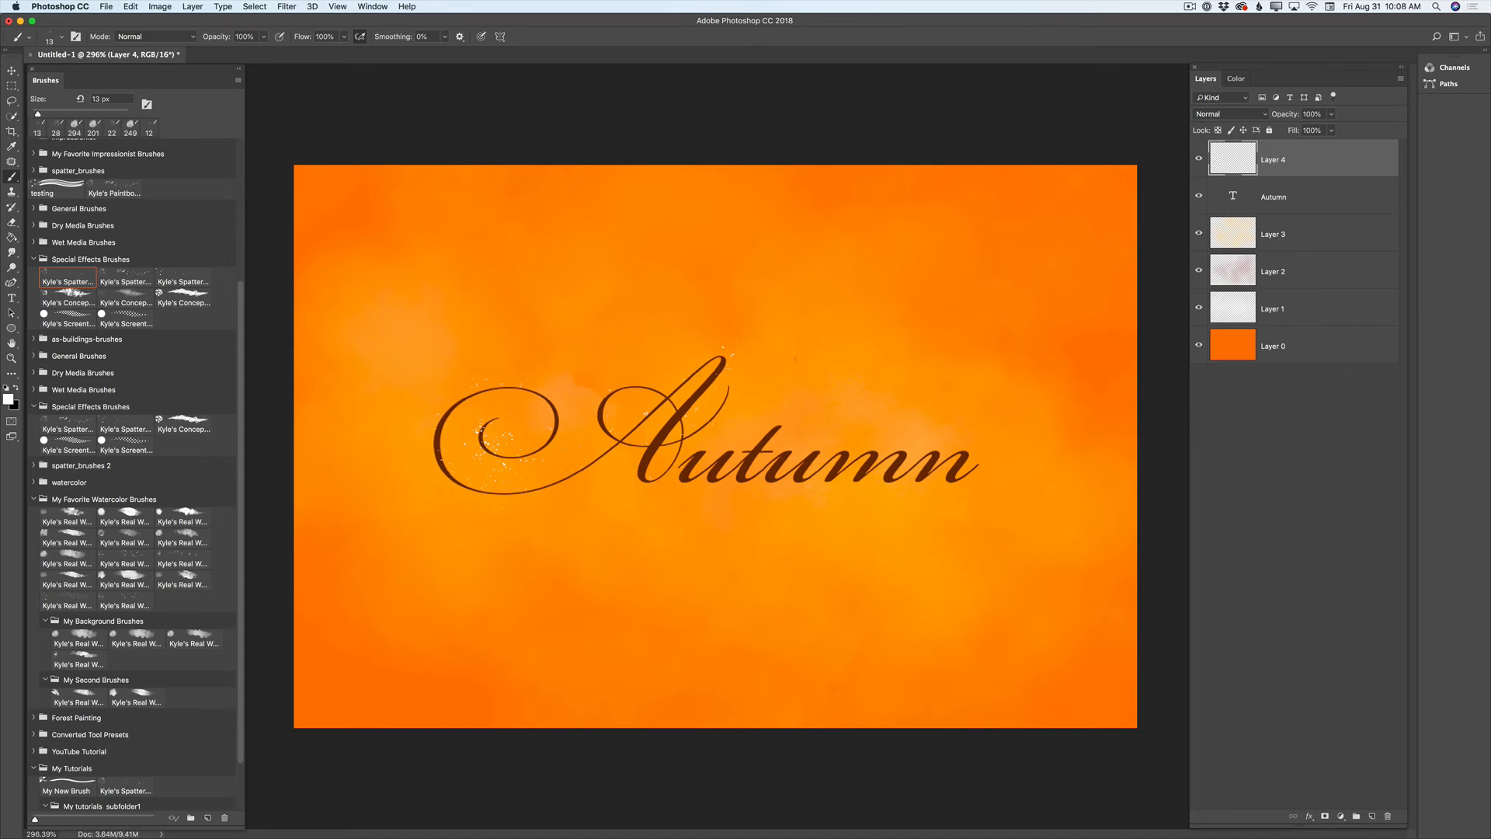
- Spatter white specks over the lowercase letters with the brush at 15 px and lower Layer 4's opacity
right_click(821, 342)
left_click_drag(880, 368, 887, 370)
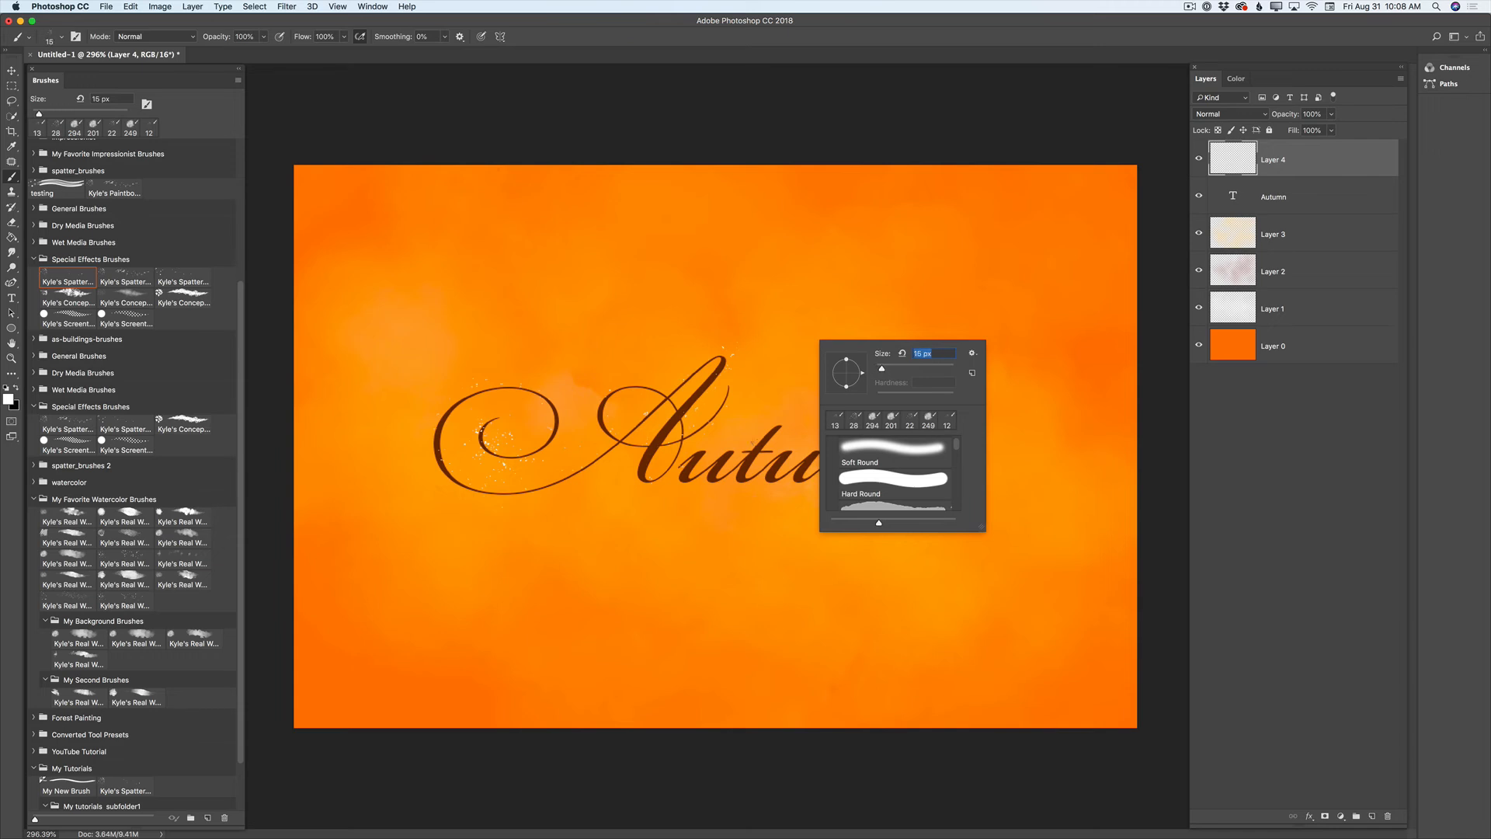
key("Return")
left_click(719, 464)
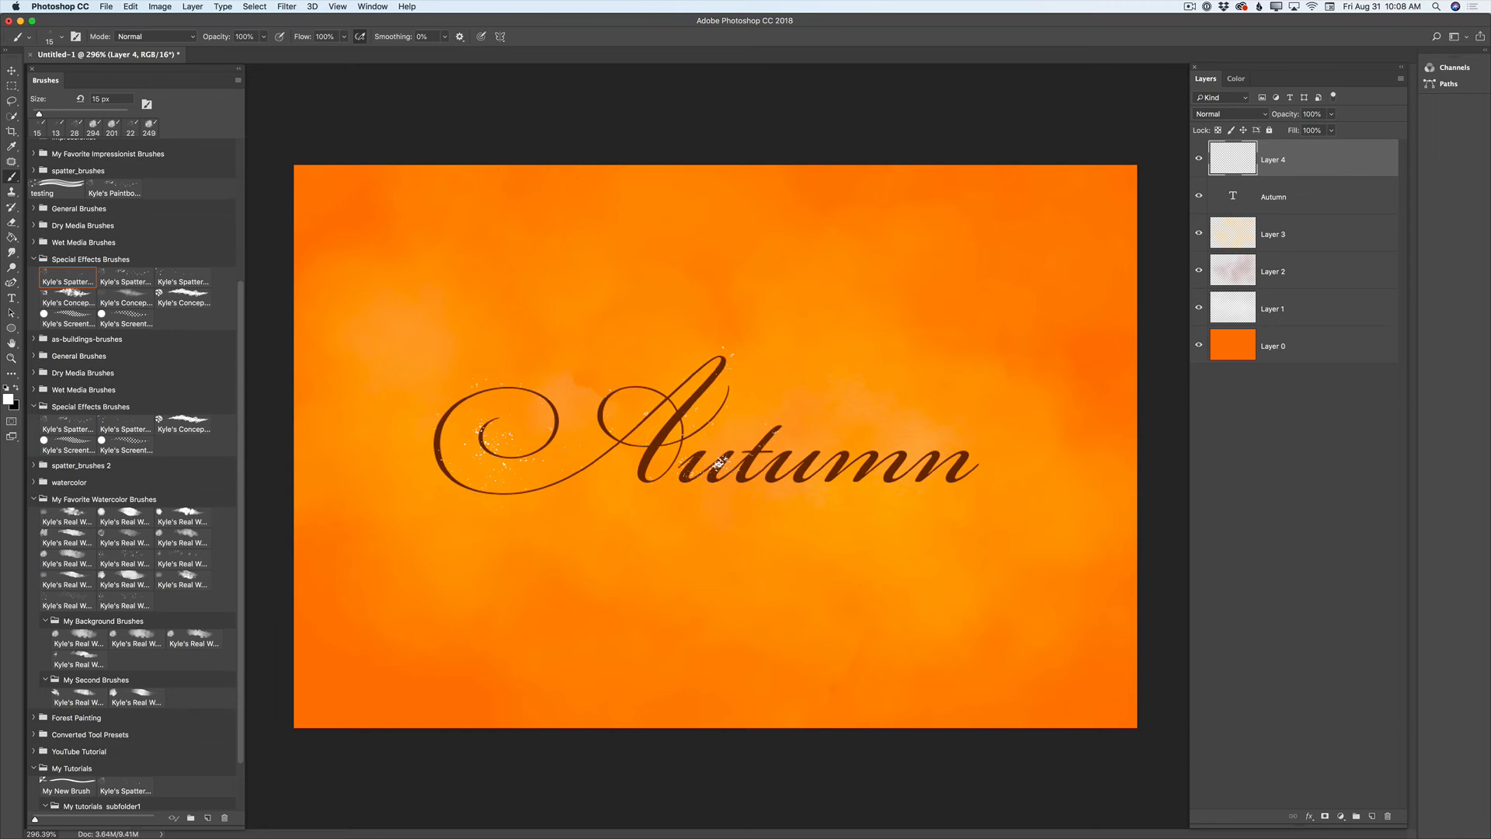
left_click_drag(719, 463, 815, 462)
left_click(1331, 114)
left_click_drag(1334, 129, 1300, 139)
- Create a new layer above Layer 4 and choose the second Kyle's Spatter special effects brush at 15 px
left_click(1373, 816)
left_click(117, 274)
right_click(622, 388)
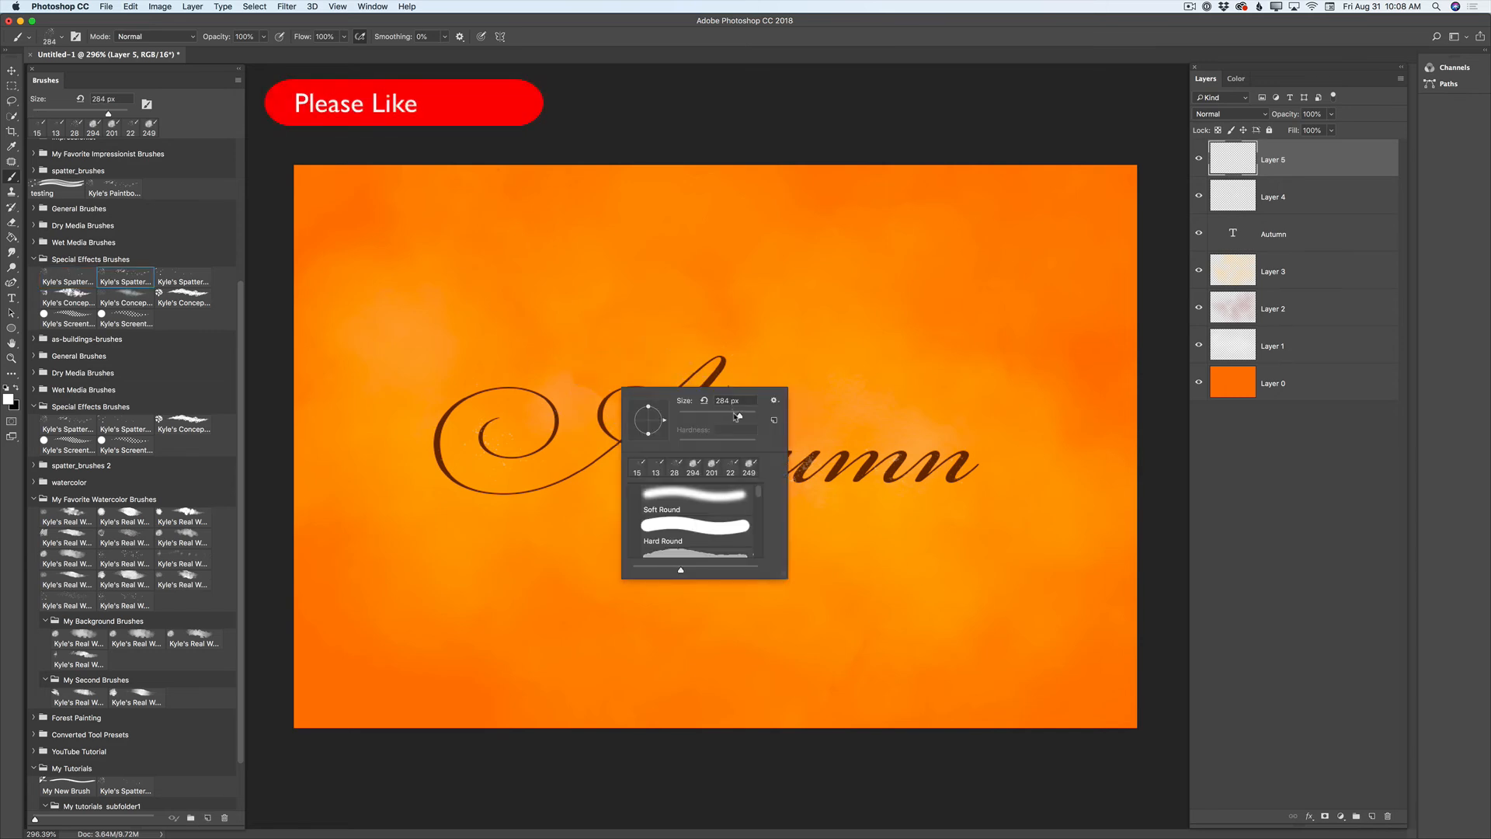
left_click_drag(737, 418, 686, 419)
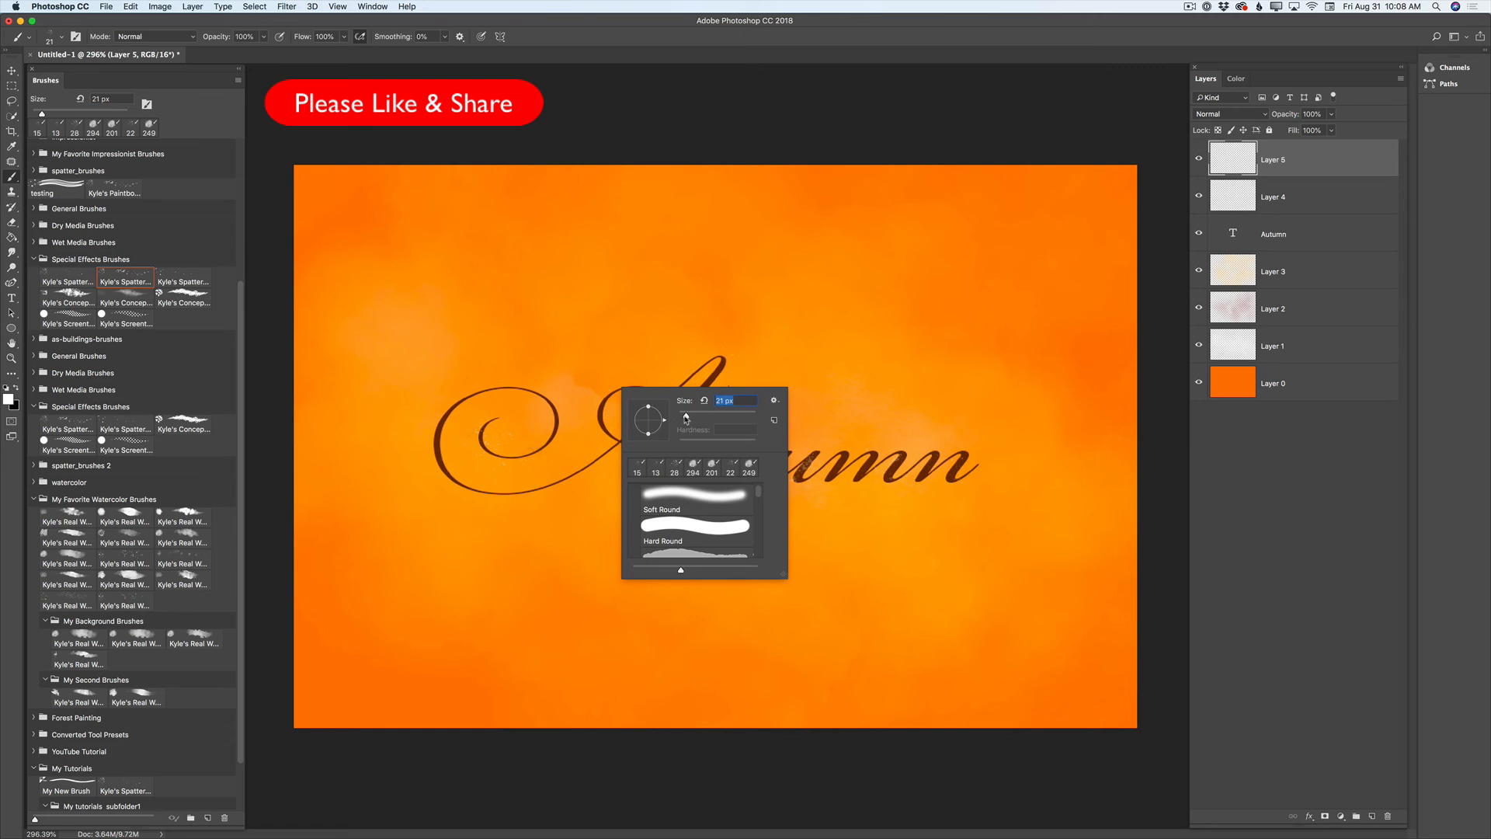
left_click_drag(686, 419, 685, 419)
- Spatter white specks along the swirl and letters of "Autumn" on Layer 5 and lower the layer's opacity to 38%
mouse_move(483, 444)
left_mouse_down()
mouse_move(525, 452)
mouse_move(552, 424)
mouse_move(543, 407)
mouse_move(490, 398)
left_mouse_up()
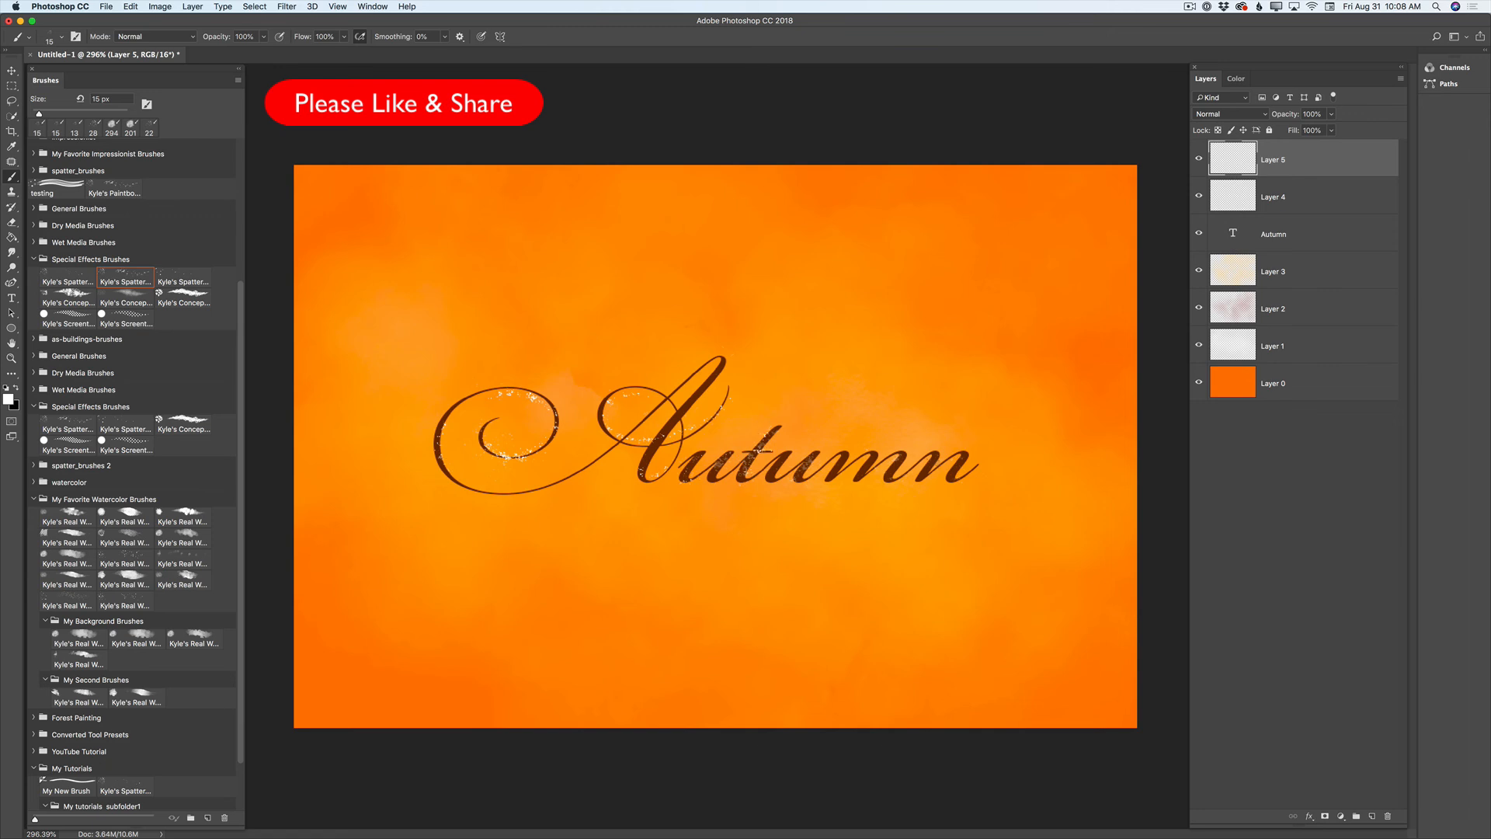
left_click(959, 448)
left_click(1331, 114)
left_click_drag(1332, 130, 1298, 137)
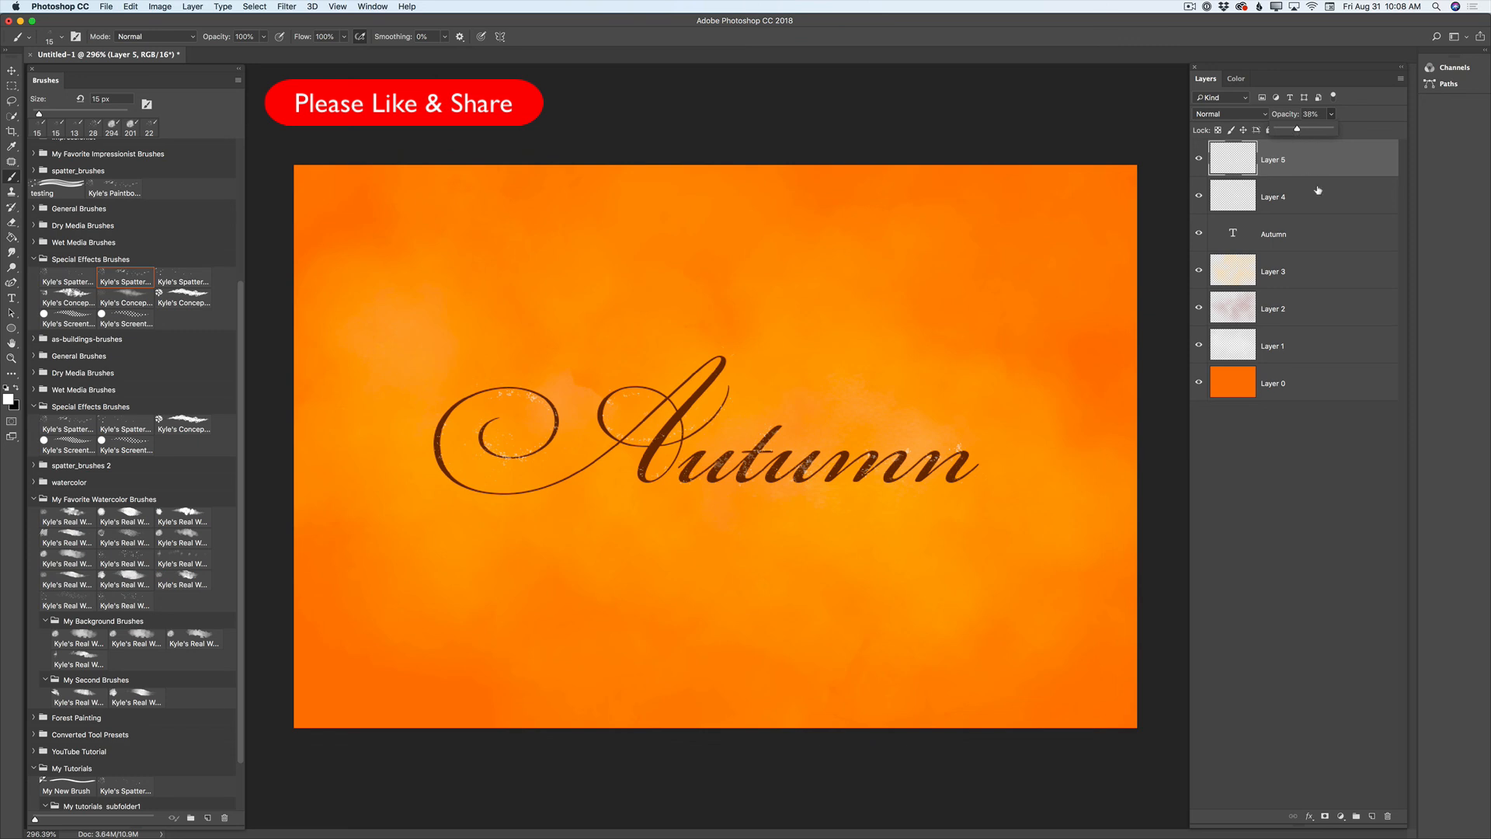